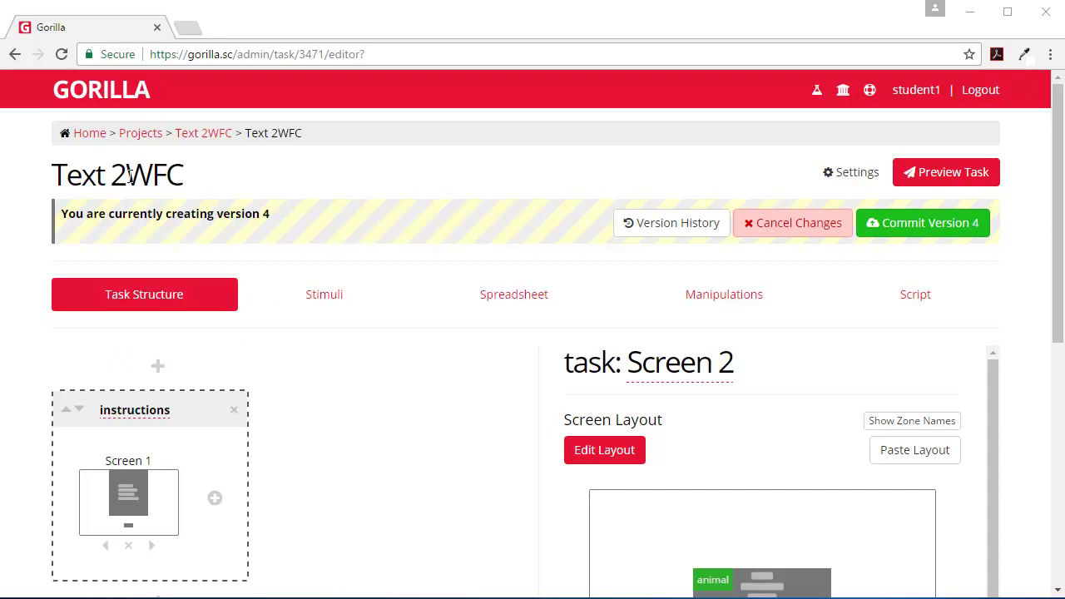
Step: Scroll down to Screen 2's layout showing the mammal and non-mammal response zones
{"action": "scroll", "coordinate": [486, 330], "scroll_direction": "down", "scroll_amount": 2}
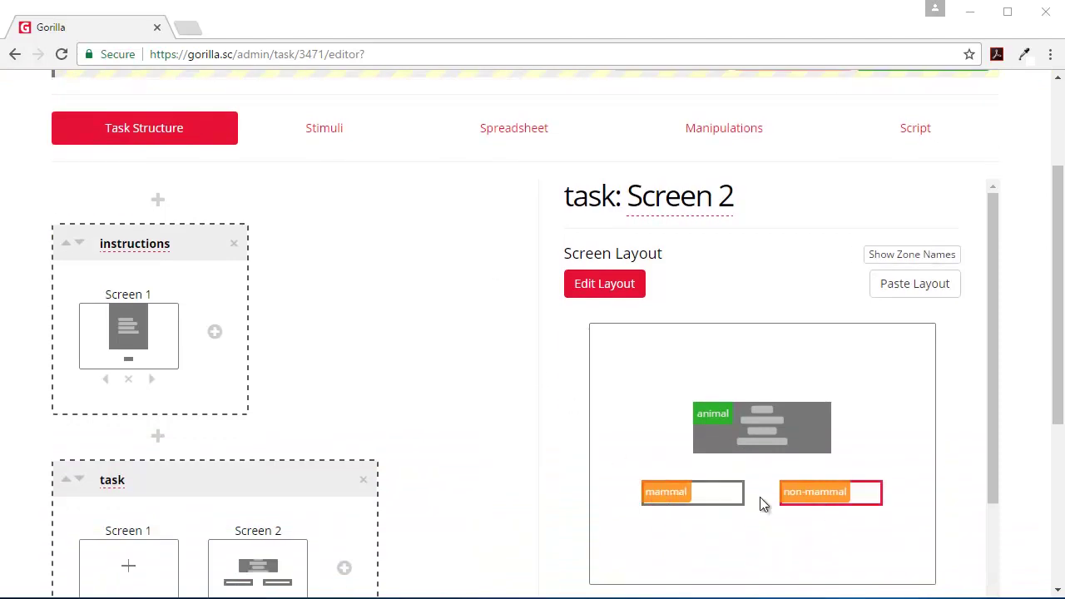
Step: Make the mammal button take its content from the manipulation buttonLeft
{"action": "left_click", "coordinate": [702, 506]}
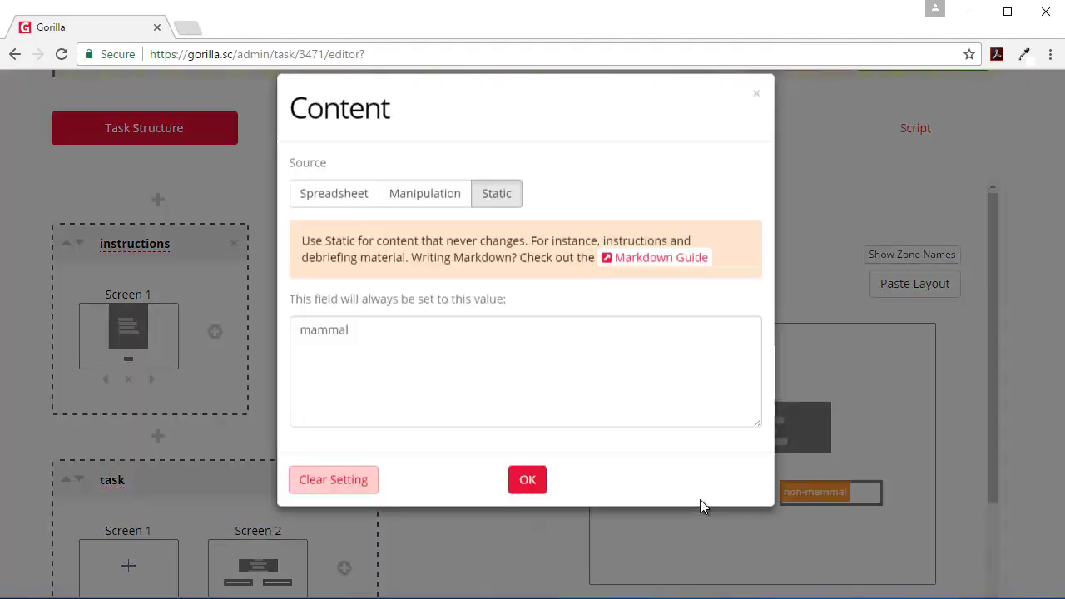
{"action": "left_click", "coordinate": [439, 222]}
{"action": "left_click", "coordinate": [385, 357]}
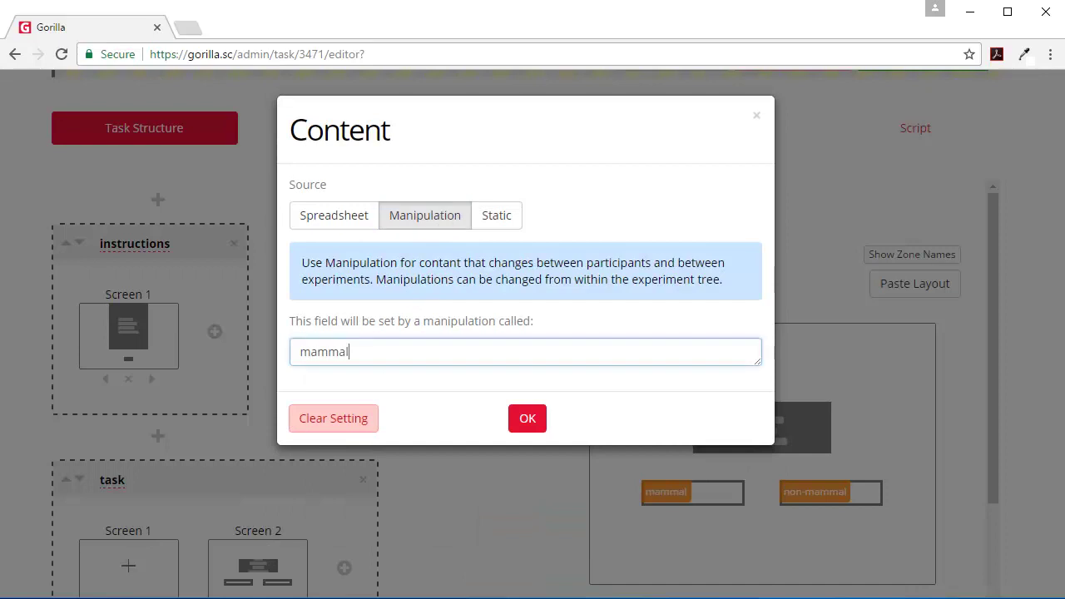
{"action": "key", "text": "ctrl+a"}
{"action": "type", "text": "leftButton"}
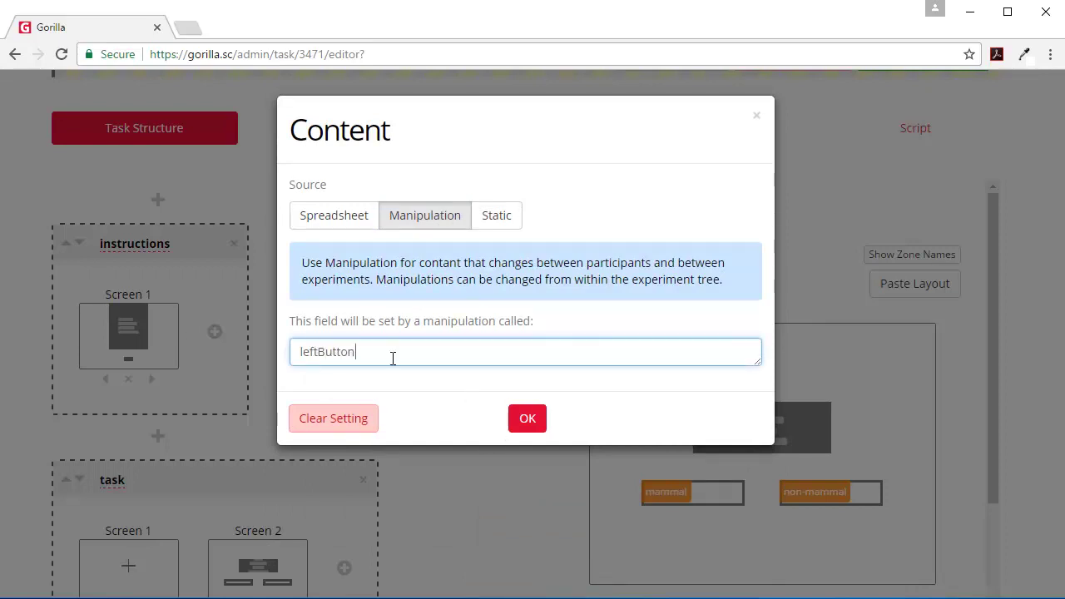
{"action": "key", "text": "ctrl+a"}
{"action": "type", "text": "butto"}
{"action": "left_click", "coordinate": [526, 427]}
Step: Make the non-mammal button take its content from the manipulation buttonRight
{"action": "left_click", "coordinate": [820, 499]}
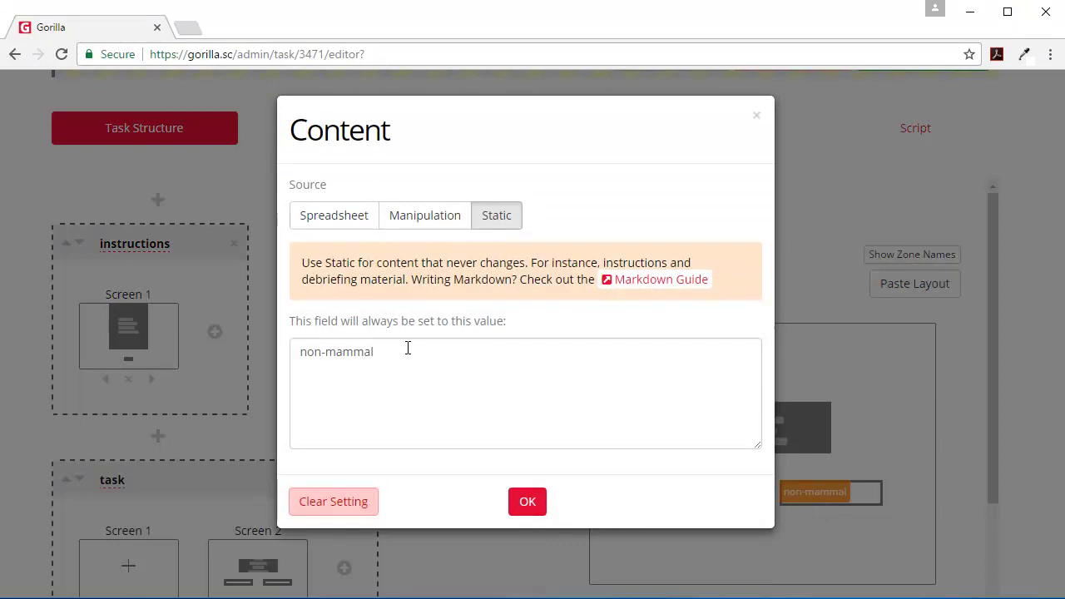
{"action": "left_click", "coordinate": [424, 215]}
{"action": "left_click", "coordinate": [387, 352]}
{"action": "key", "text": "ctrl+a"}
{"action": "type", "text": "b"}
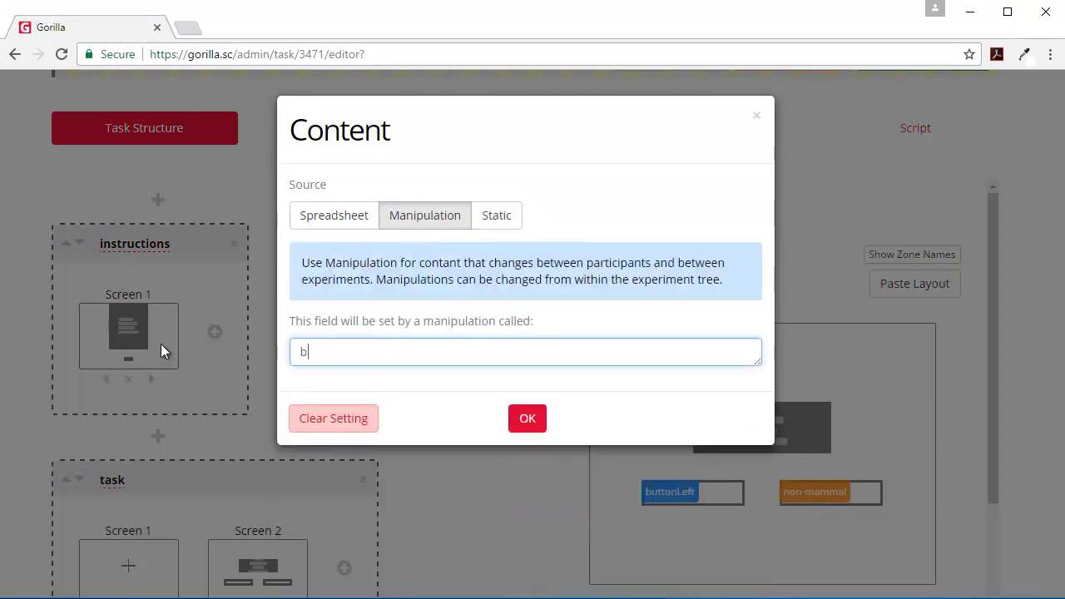
{"action": "type", "text": "uttonRight"}
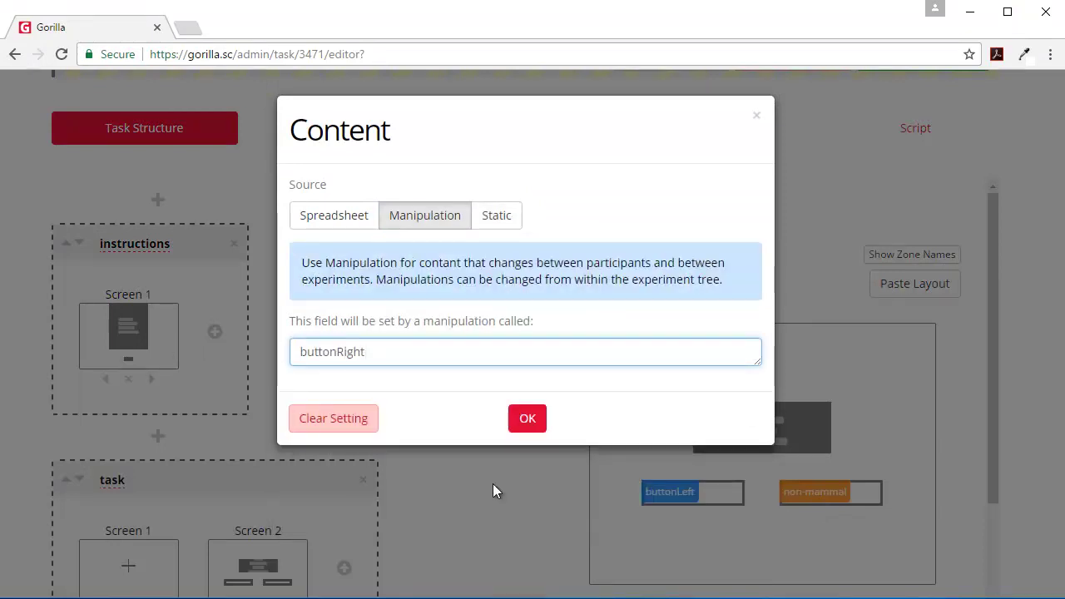
{"action": "left_click", "coordinate": [520, 419]}
Step: In Manipulations, give buttonLeft default value mammal and paste the options note as its description
{"action": "scroll", "coordinate": [616, 341], "scroll_direction": "up", "scroll_amount": 2}
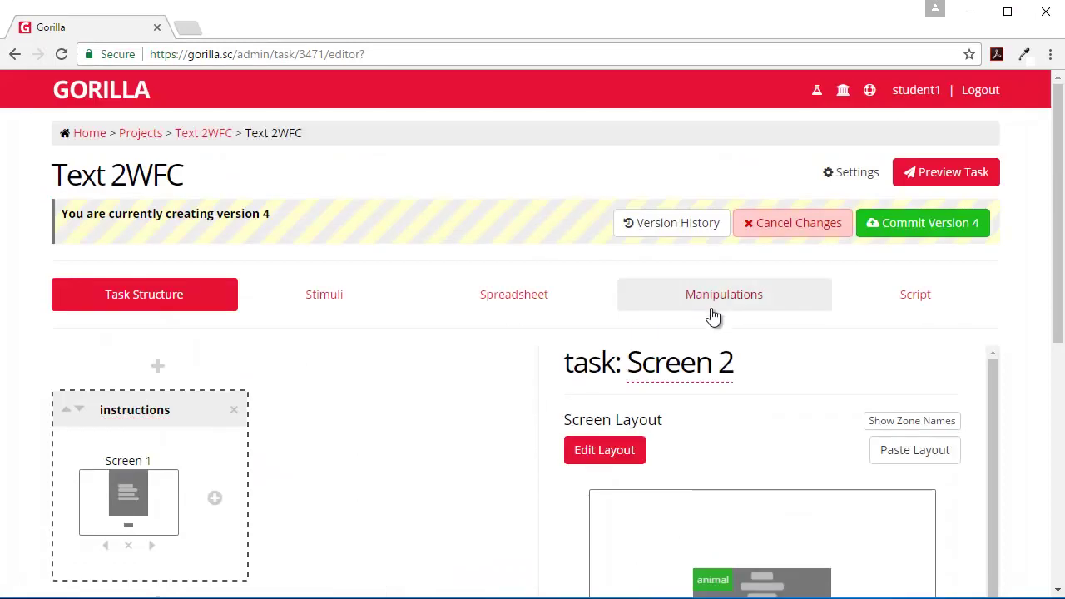
{"action": "left_click", "coordinate": [723, 309]}
{"action": "scroll", "coordinate": [358, 412], "scroll_direction": "down", "scroll_amount": 1}
{"action": "scroll", "coordinate": [345, 416], "scroll_direction": "down", "scroll_amount": 3}
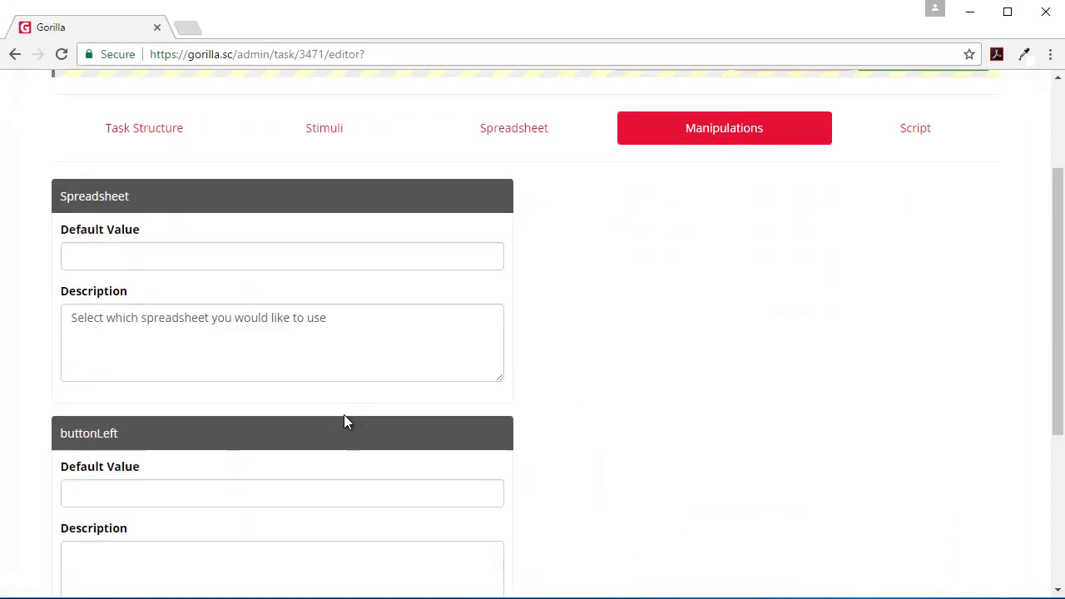
{"action": "left_click", "coordinate": [97, 324]}
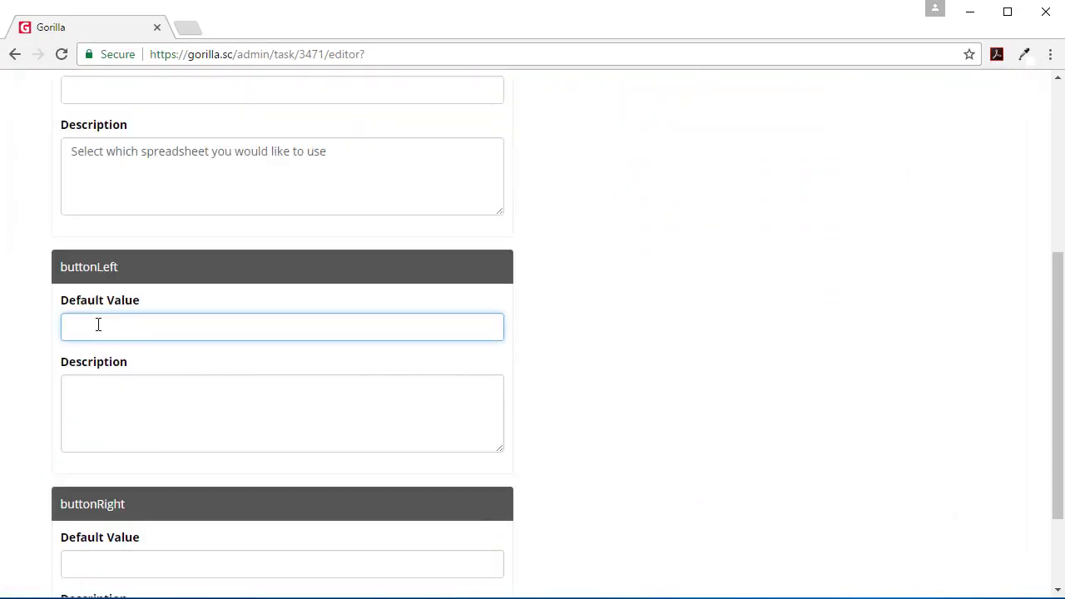
{"action": "type", "text": "manm"}
{"action": "key", "text": "alt+Tab"}
{"action": "left_click", "coordinate": [79, 408]}
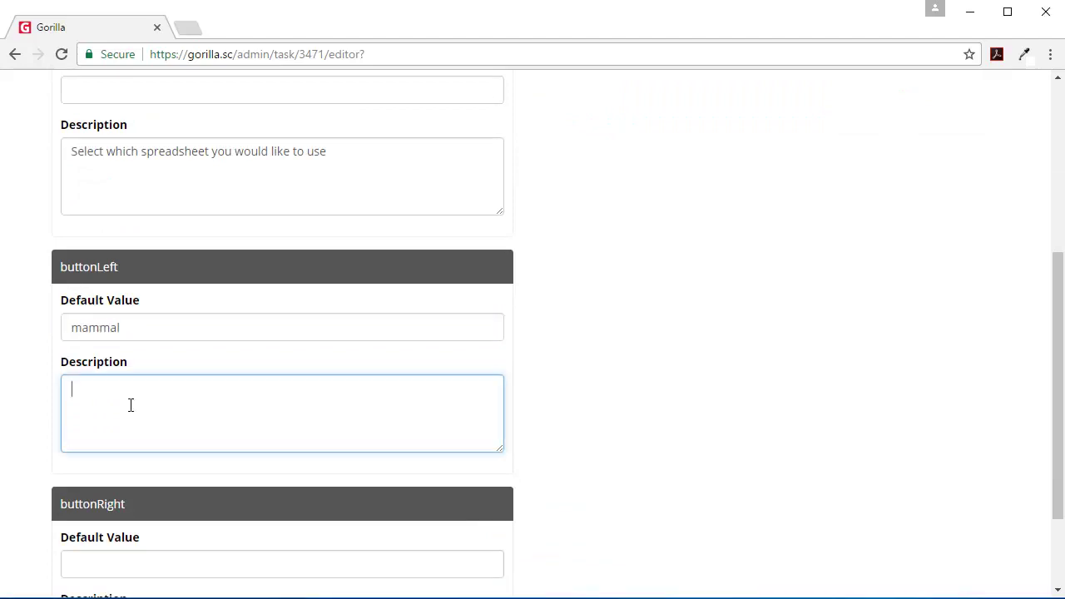
{"action": "type", "text": "Options can be:  mammal or non-mammal"}
Step: Give buttonRight default value non-mammal and the same options note as its description
{"action": "scroll", "coordinate": [111, 481], "scroll_direction": "down", "scroll_amount": 2}
{"action": "left_click", "coordinate": [91, 437]}
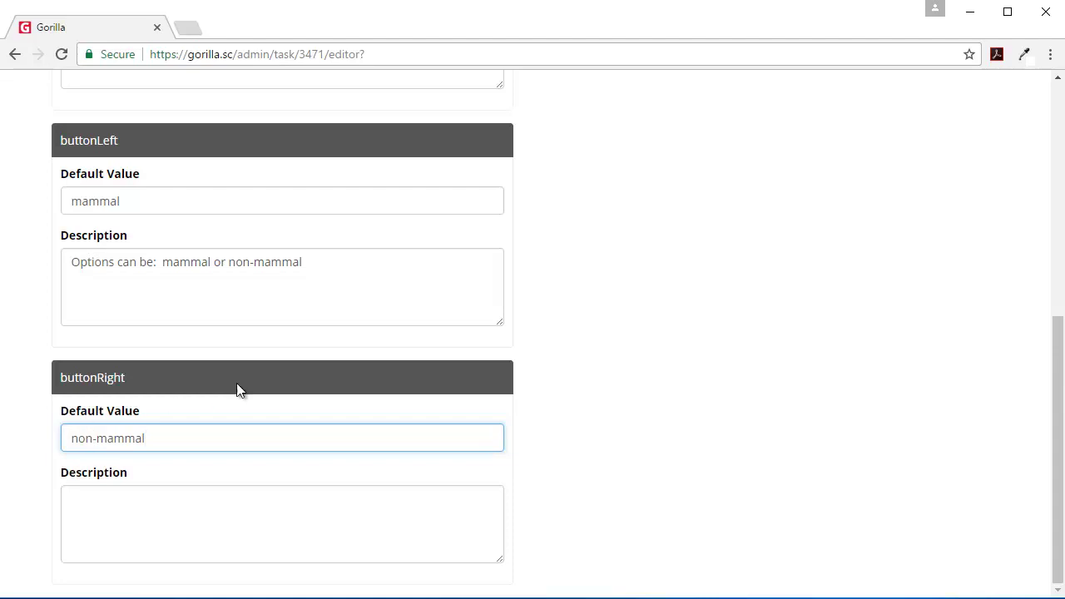
{"action": "triple_click", "coordinate": [336, 262]}
{"action": "key", "text": "ctrl+c"}
{"action": "left_click", "coordinate": [91, 526]}
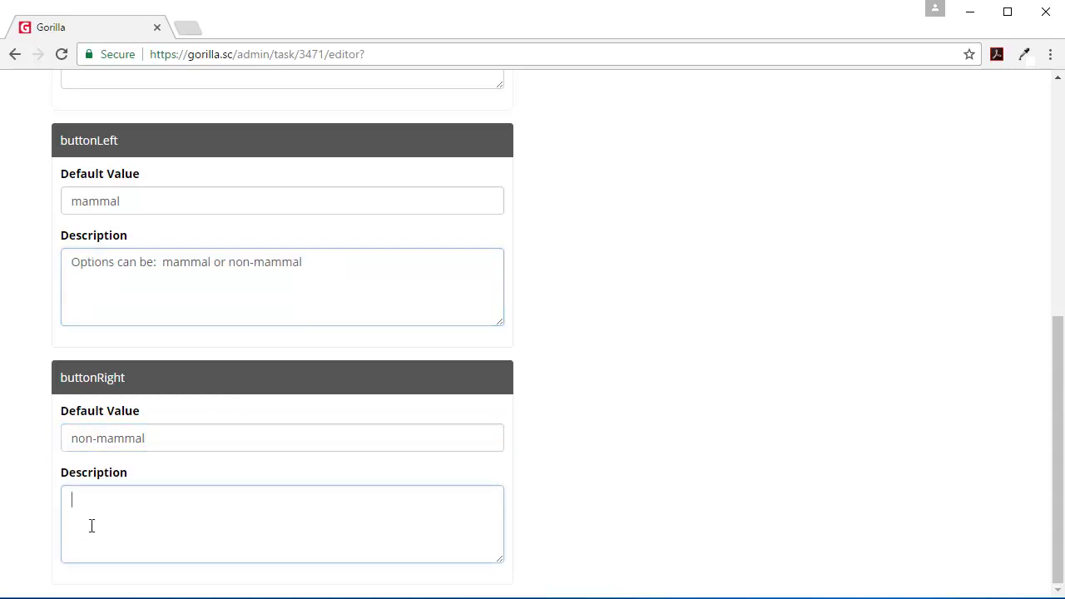
{"action": "key", "text": "ctrl+v"}
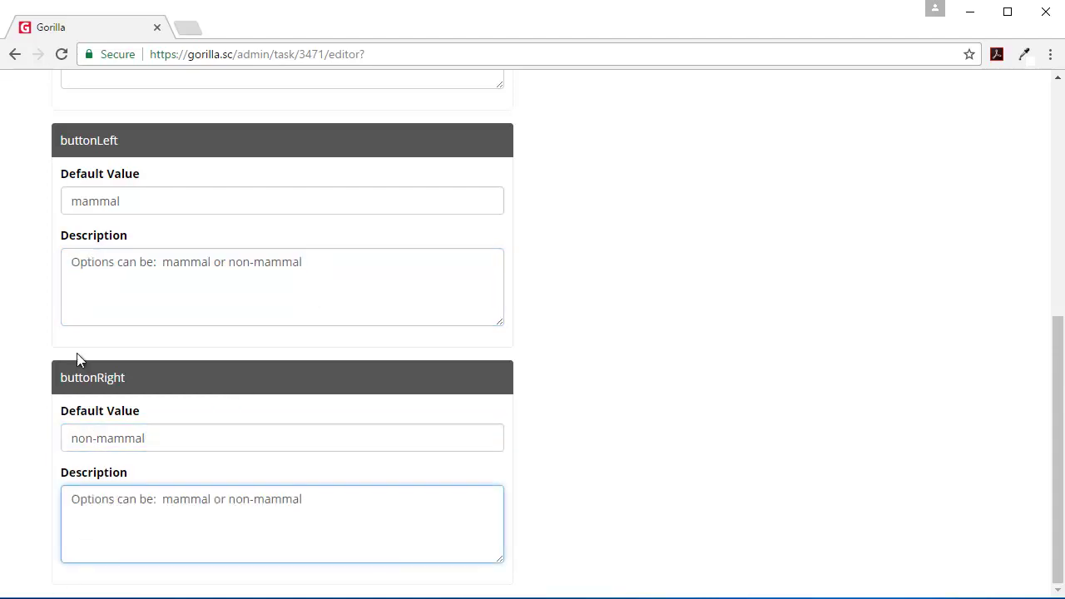
{"action": "scroll", "coordinate": [189, 356], "scroll_direction": "up", "scroll_amount": 4}
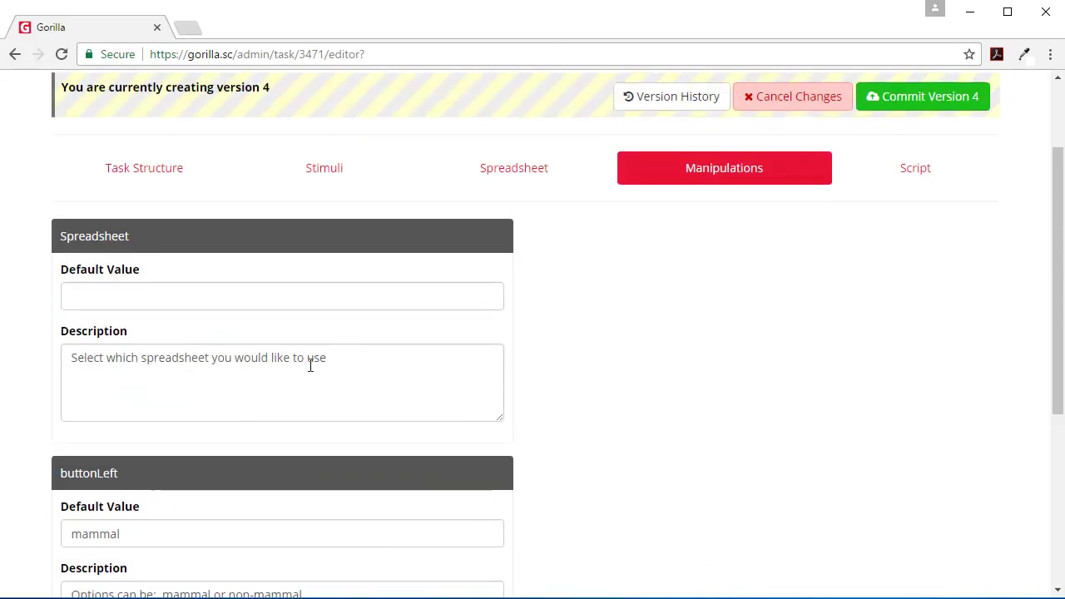
{"action": "scroll", "coordinate": [994, 135], "scroll_direction": "up", "scroll_amount": 2}
Step: Commit Text 2WFC version 4 with the note 'with manipulation for buttons'
{"action": "left_click", "coordinate": [895, 233]}
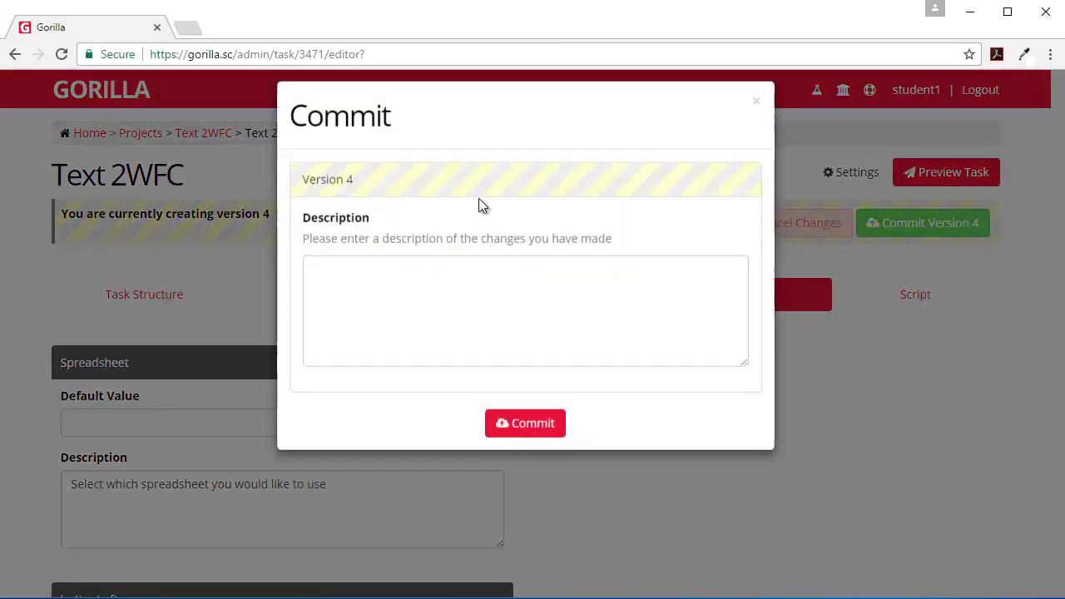
{"action": "left_click", "coordinate": [354, 312]}
{"action": "type", "text": "with man"}
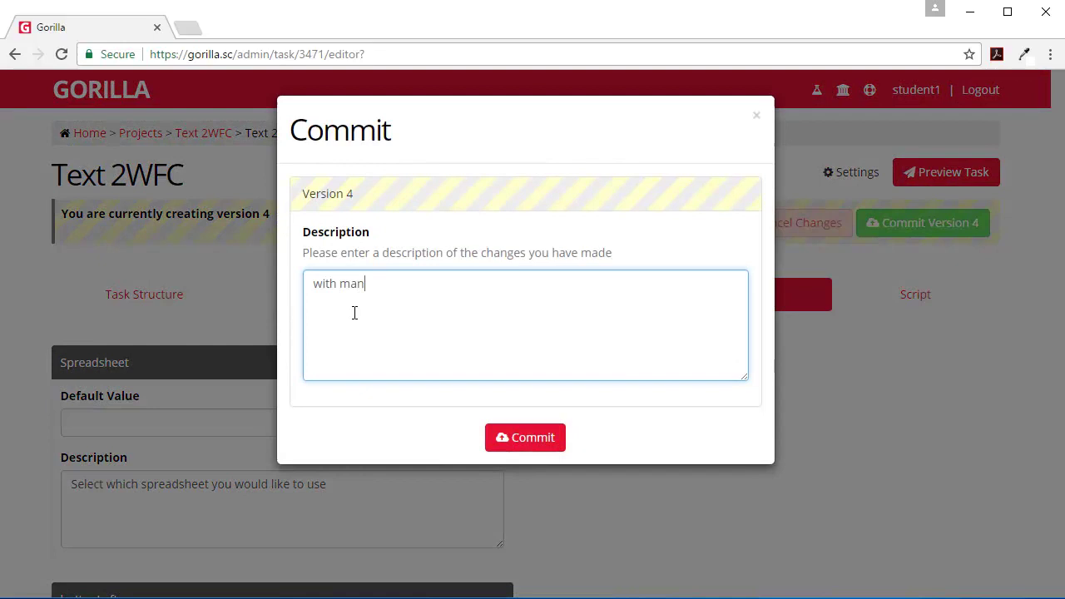
{"action": "type", "text": "ipulation for buttons"}
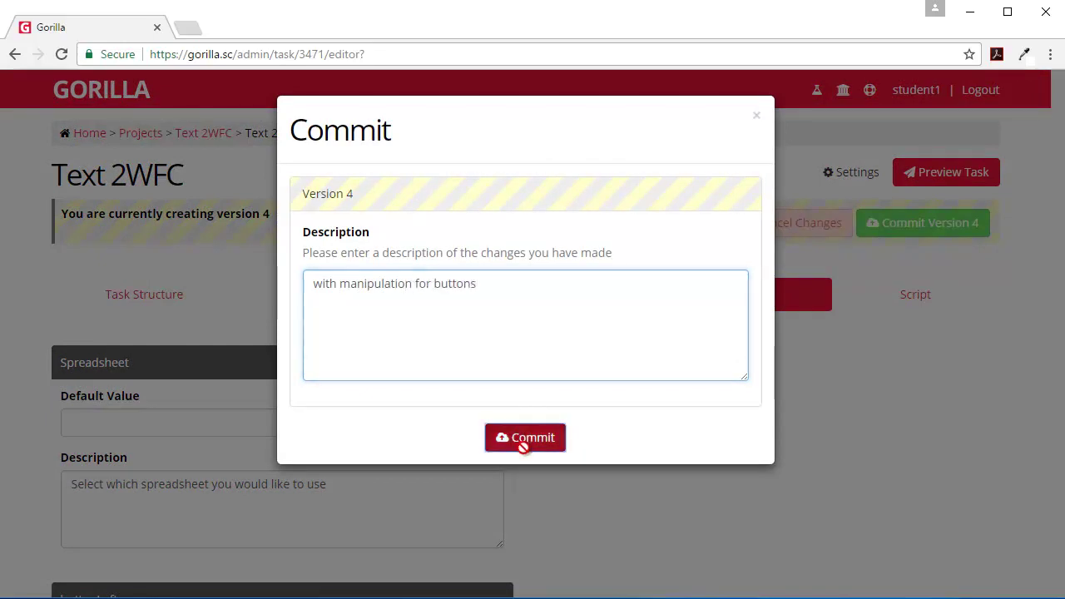
{"action": "left_click", "coordinate": [522, 444]}
{"action": "scroll", "coordinate": [242, 471], "scroll_direction": "down", "scroll_amount": 4}
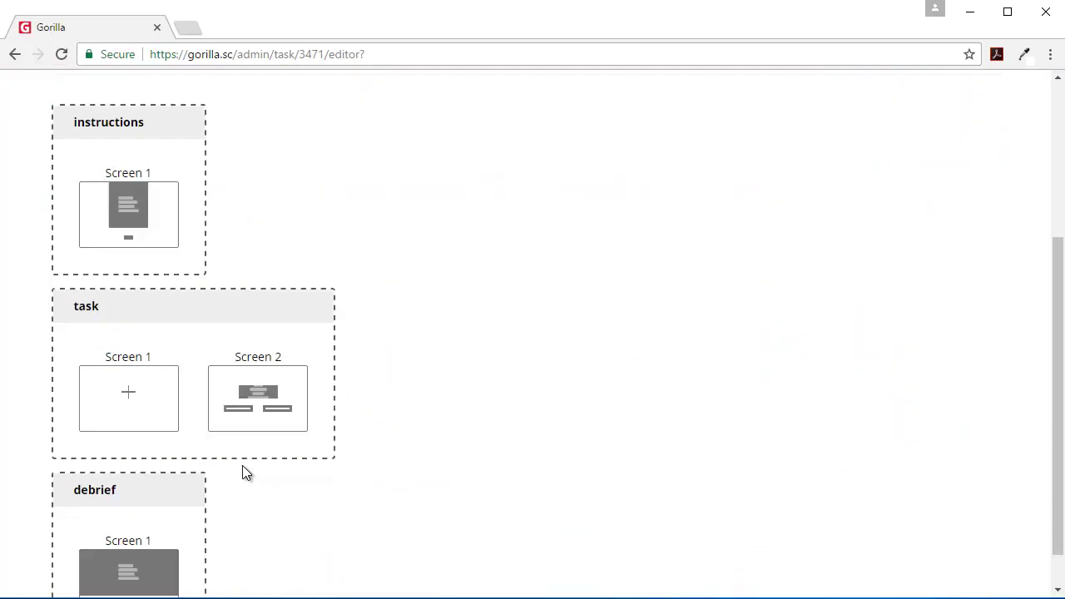
{"action": "scroll", "coordinate": [242, 471], "scroll_direction": "up", "scroll_amount": 4}
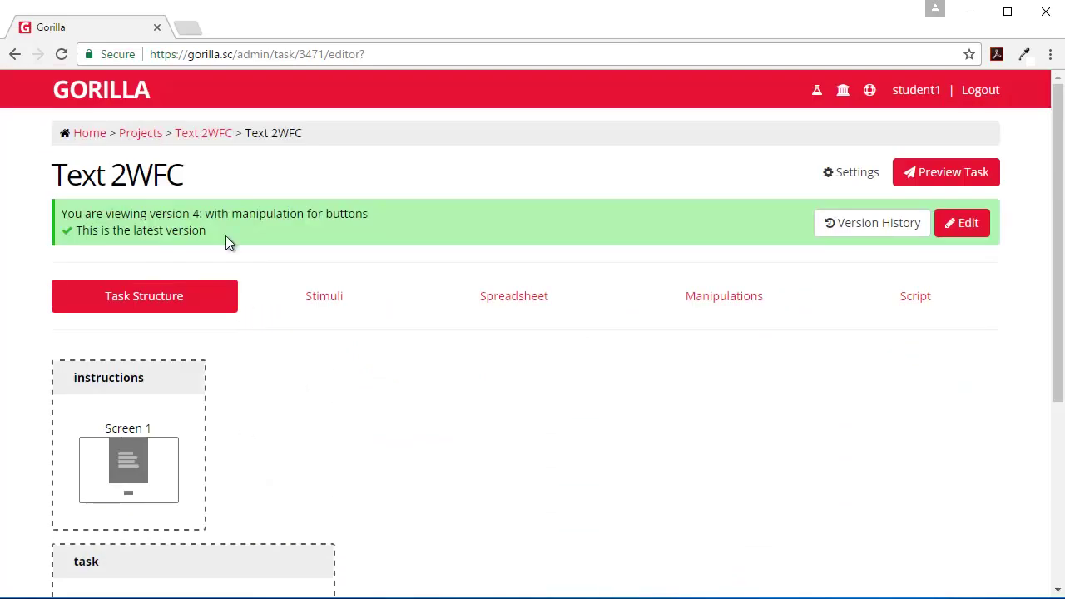
Step: Create a new blank experiment named 'Button Manipulation' in the Text 2WFC project
{"action": "left_click", "coordinate": [211, 136]}
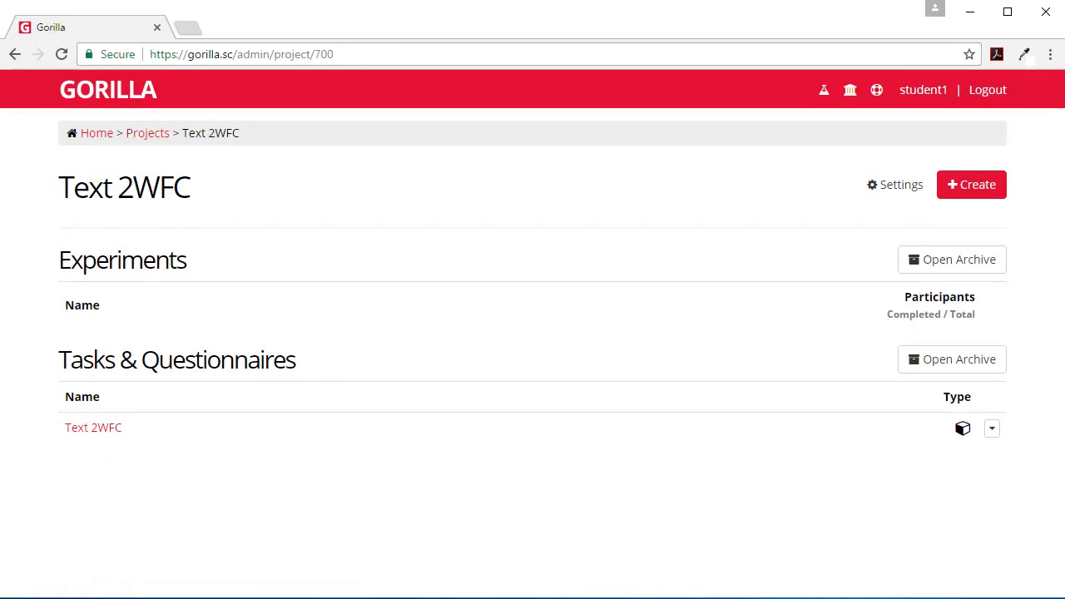
{"action": "left_click", "coordinate": [972, 185]}
{"action": "left_click", "coordinate": [634, 442]}
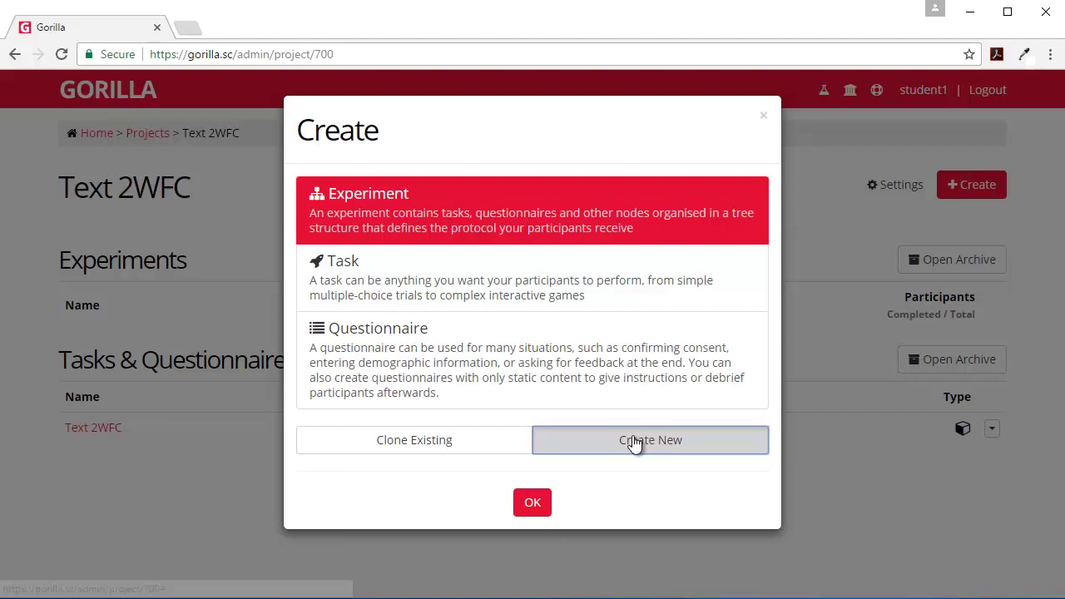
{"action": "left_click", "coordinate": [529, 504]}
{"action": "left_click", "coordinate": [356, 243]}
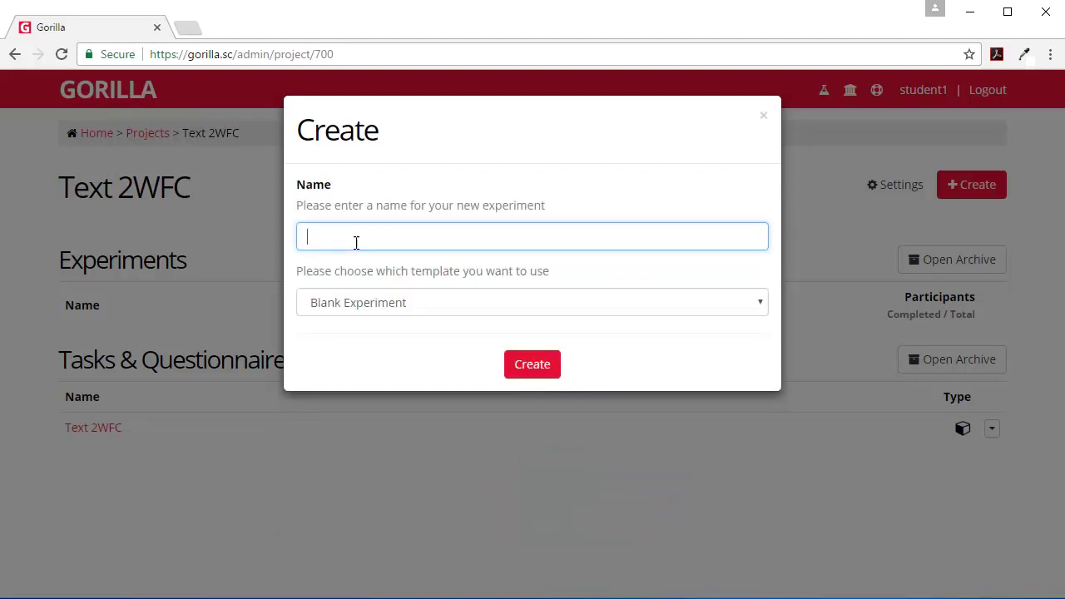
{"action": "type", "text": "Button Manipulation"}
{"action": "left_click", "coordinate": [519, 365]}
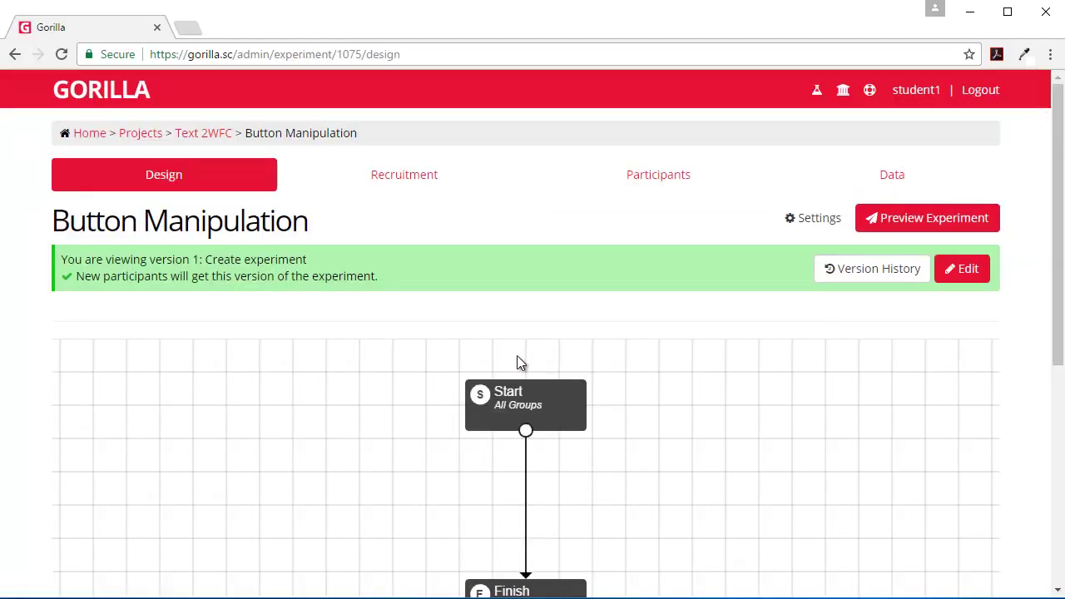
{"action": "scroll", "coordinate": [499, 351], "scroll_direction": "down", "scroll_amount": 3}
{"action": "scroll", "coordinate": [945, 315], "scroll_direction": "up", "scroll_amount": 2}
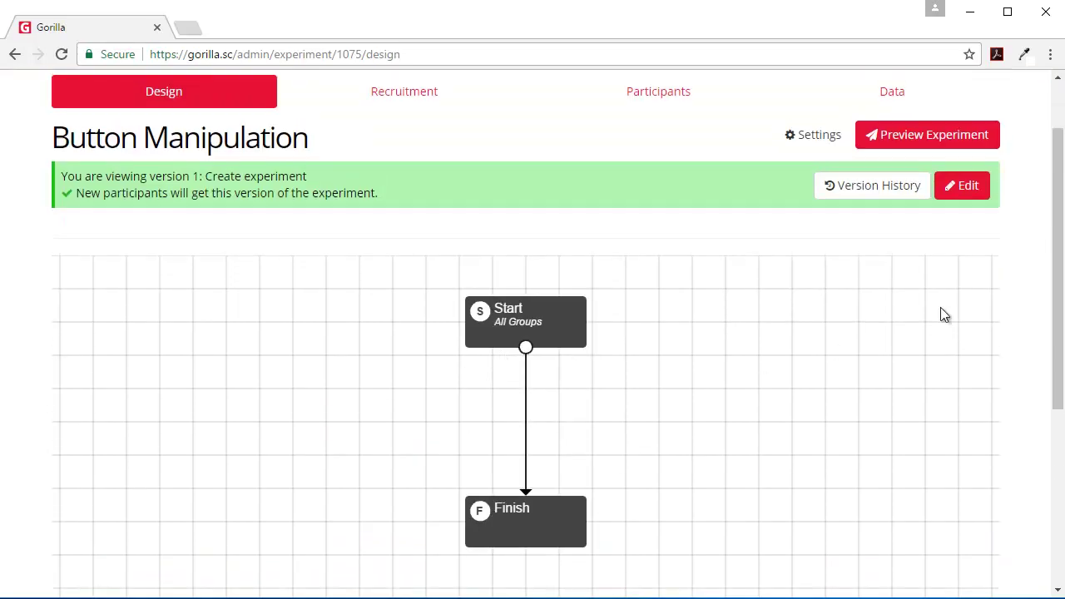
Step: Start editing a new version and add a Randomiser node to the design
{"action": "left_click", "coordinate": [963, 194]}
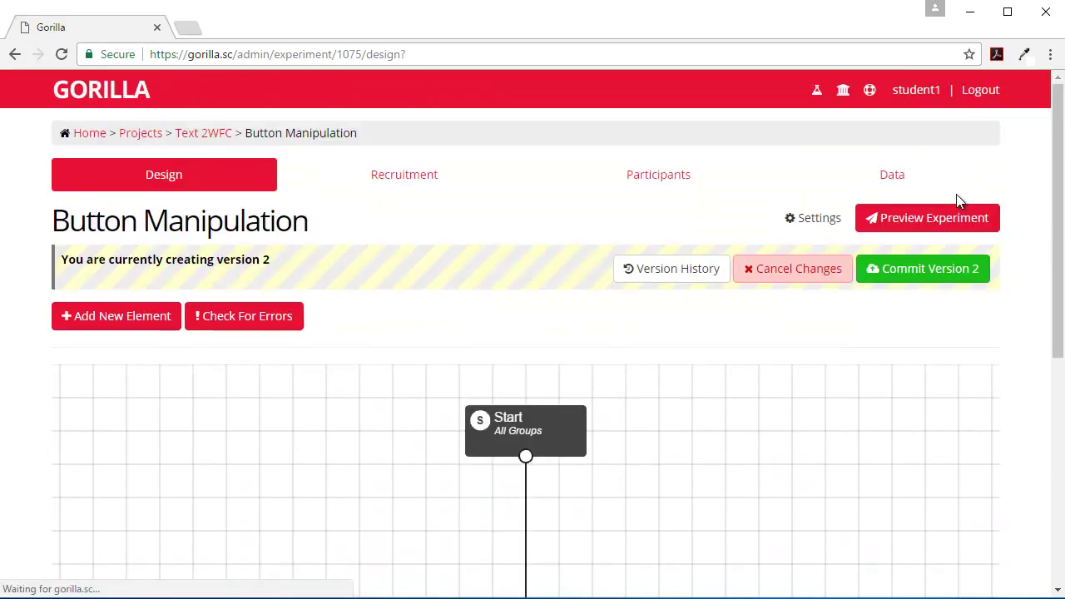
{"action": "left_click", "coordinate": [116, 313]}
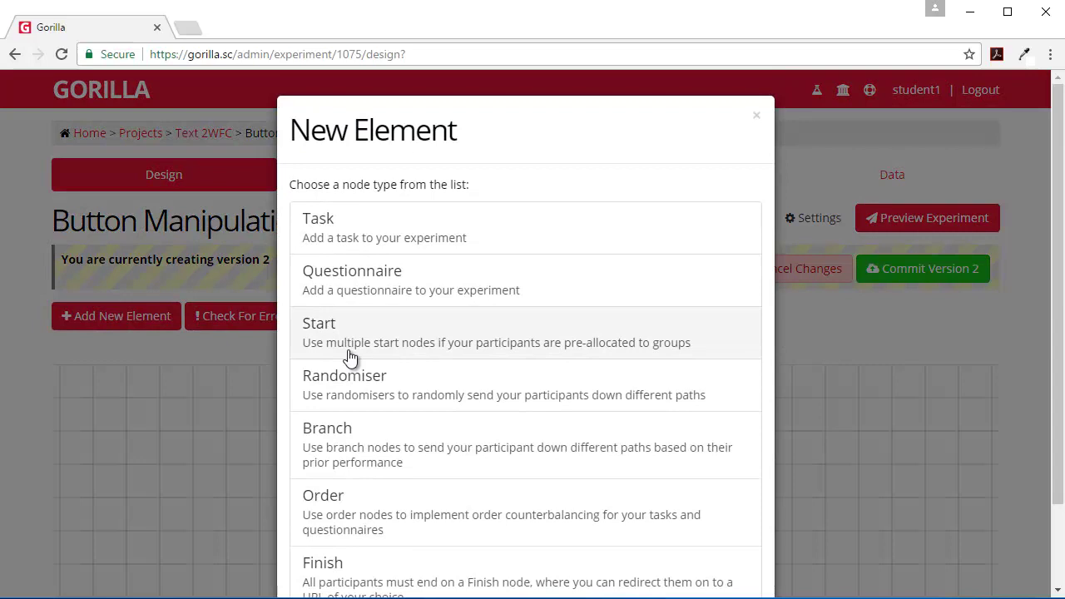
{"action": "scroll", "coordinate": [366, 341], "scroll_direction": "down", "scroll_amount": 2}
{"action": "left_click", "coordinate": [380, 320]}
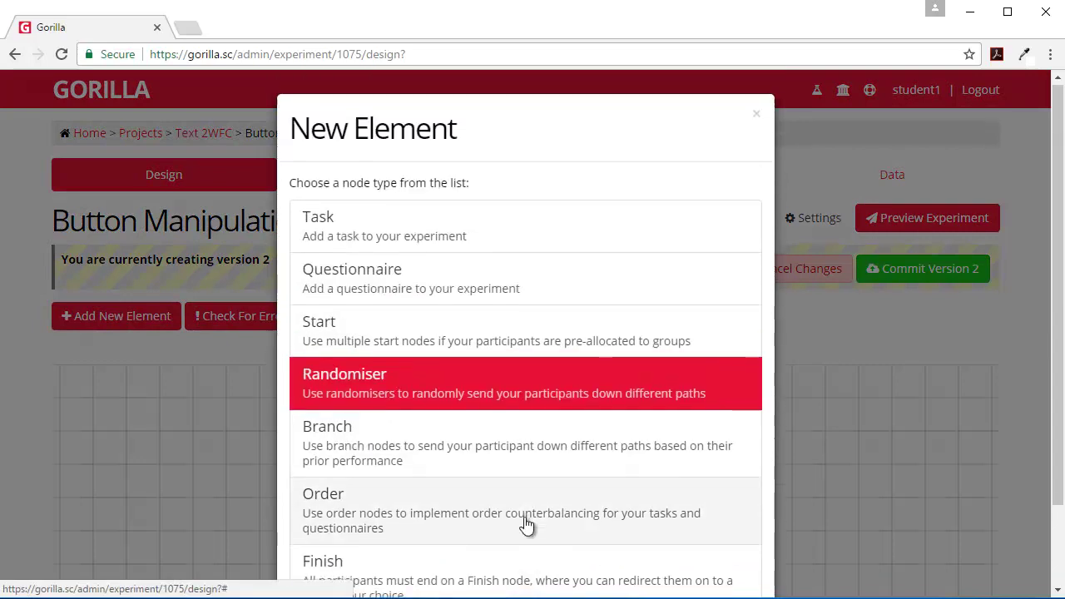
{"action": "scroll", "coordinate": [528, 524], "scroll_direction": "down", "scroll_amount": 2}
{"action": "left_click", "coordinate": [525, 547]}
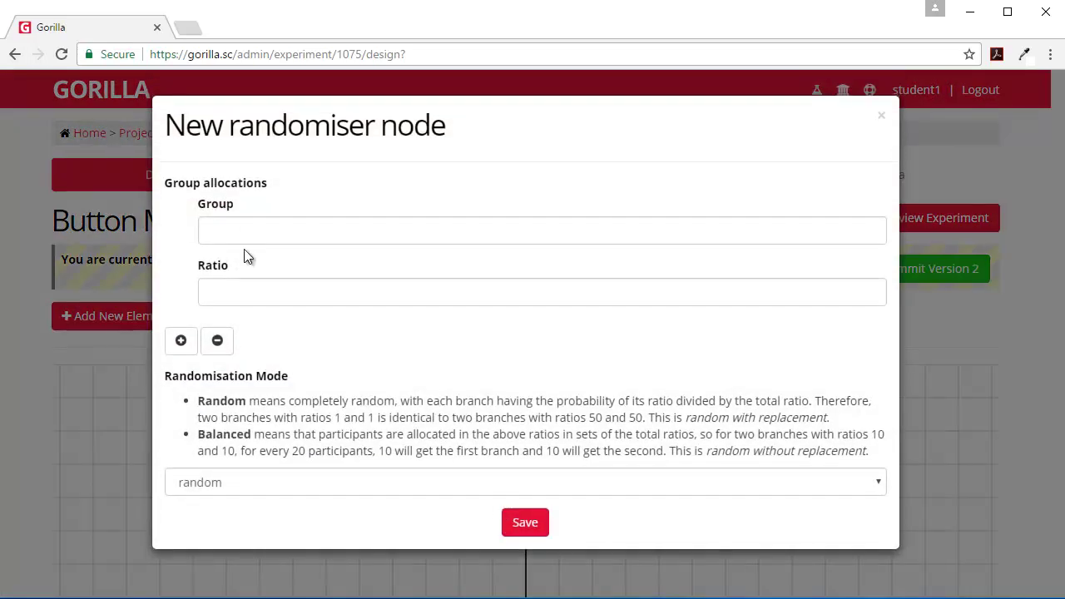
Step: Name the first randomiser group 'mammal Right' with ratio 2
{"action": "left_click", "coordinate": [234, 232]}
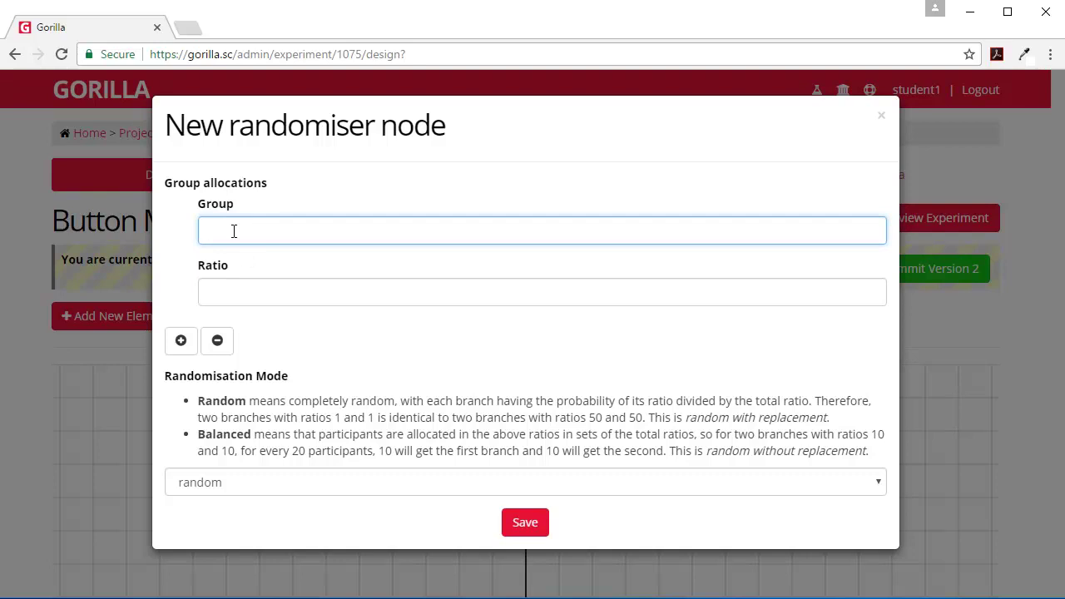
{"action": "type", "text": "Ma"}
{"action": "key", "text": "BackSpace"}
{"action": "key", "text": "BackSpace"}
{"action": "type", "text": "manmal Tight"}
{"action": "key", "text": "BackSpace"}
{"action": "key", "text": "BackSpace"}
{"action": "key", "text": "BackSpace"}
{"action": "type", "text": "Rig"}
{"action": "left_click", "coordinate": [236, 293]}
{"action": "type", "text": "2"}
Step: Add a second group 'mammal Left' with ratio 2, choose balanced mode, and save the node
{"action": "left_click", "coordinate": [180, 340]}
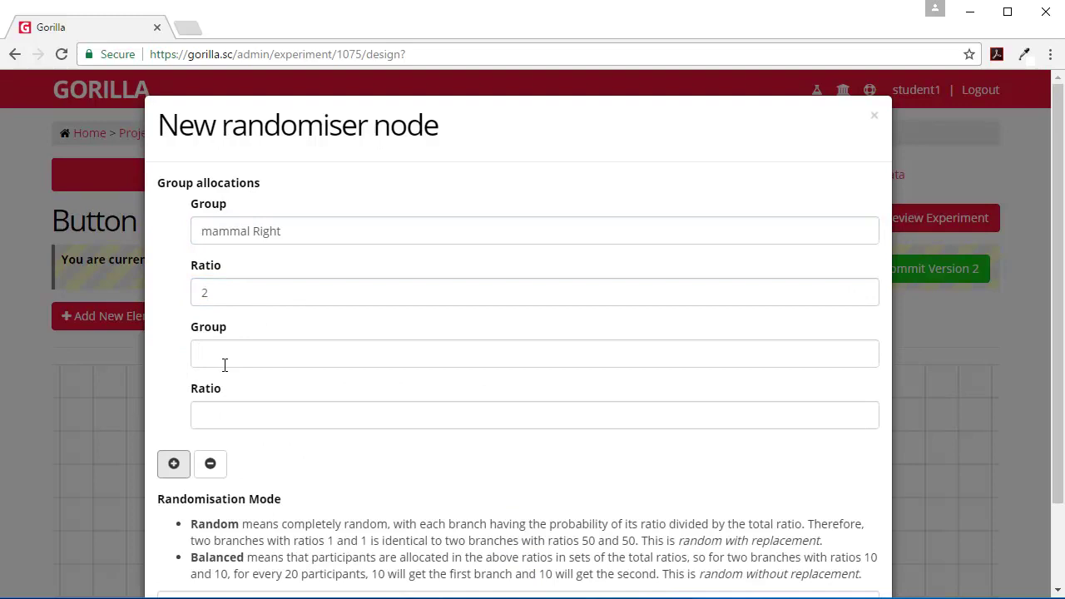
{"action": "left_click", "coordinate": [231, 356]}
{"action": "type", "text": "mammal Left"}
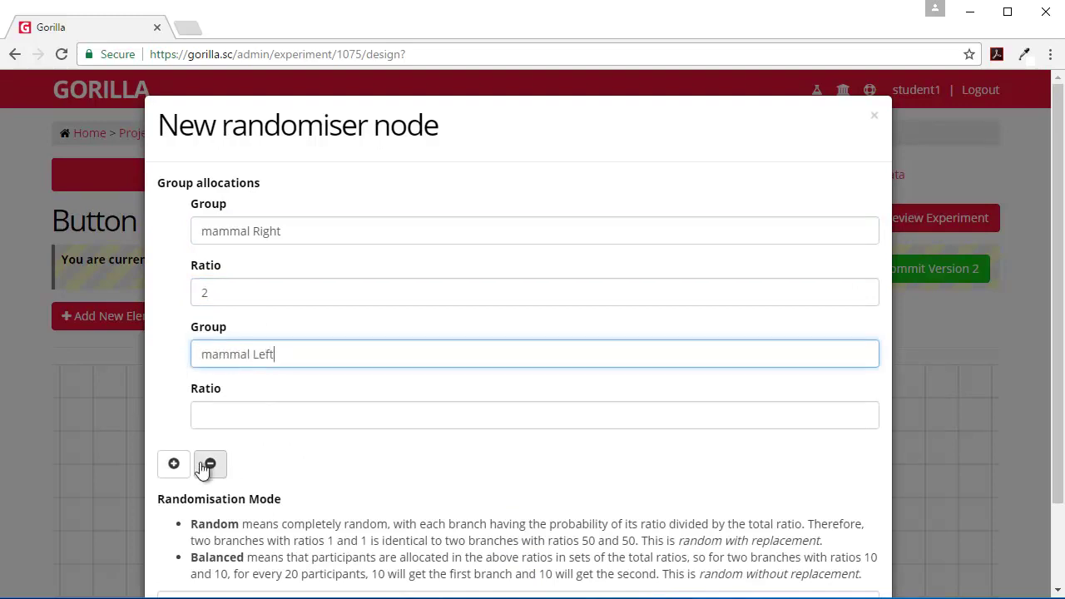
{"action": "left_click", "coordinate": [221, 416]}
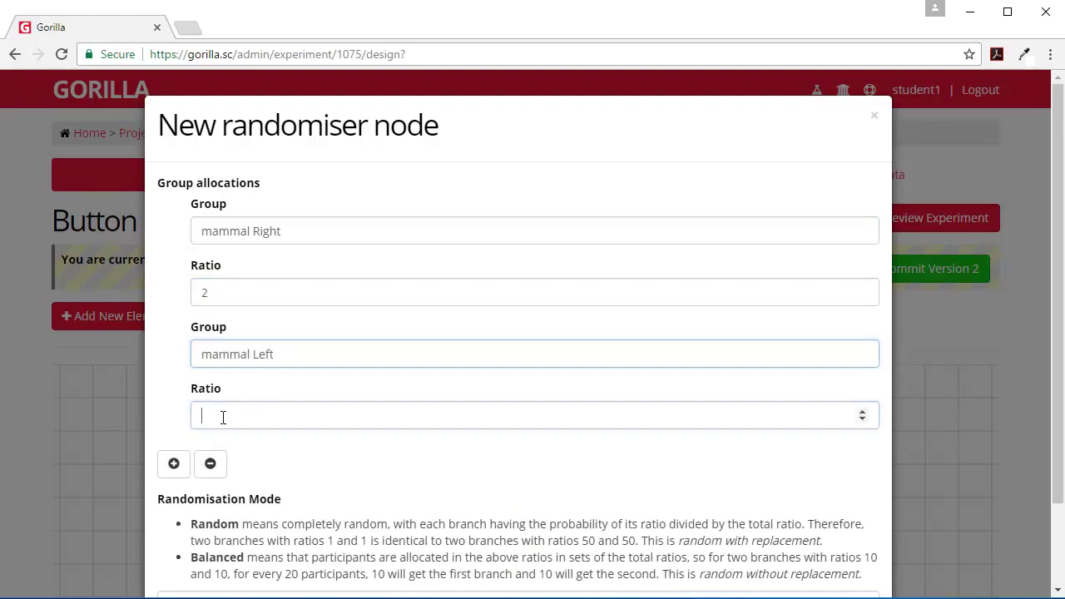
{"action": "type", "text": "2"}
{"action": "scroll", "coordinate": [283, 466], "scroll_direction": "down", "scroll_amount": 2}
{"action": "left_click", "coordinate": [305, 504]}
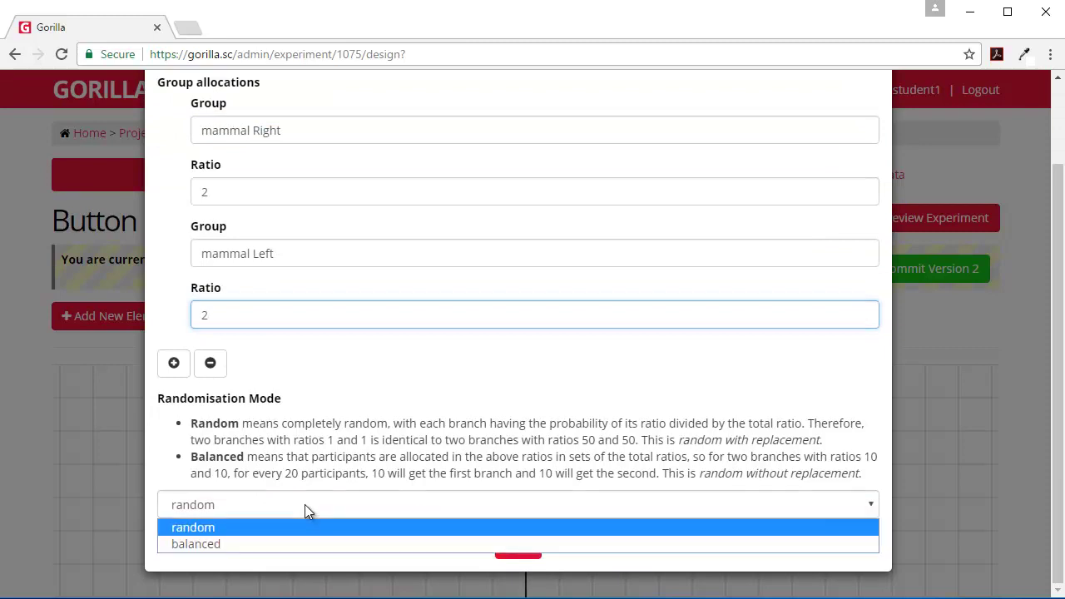
{"action": "left_click", "coordinate": [255, 545]}
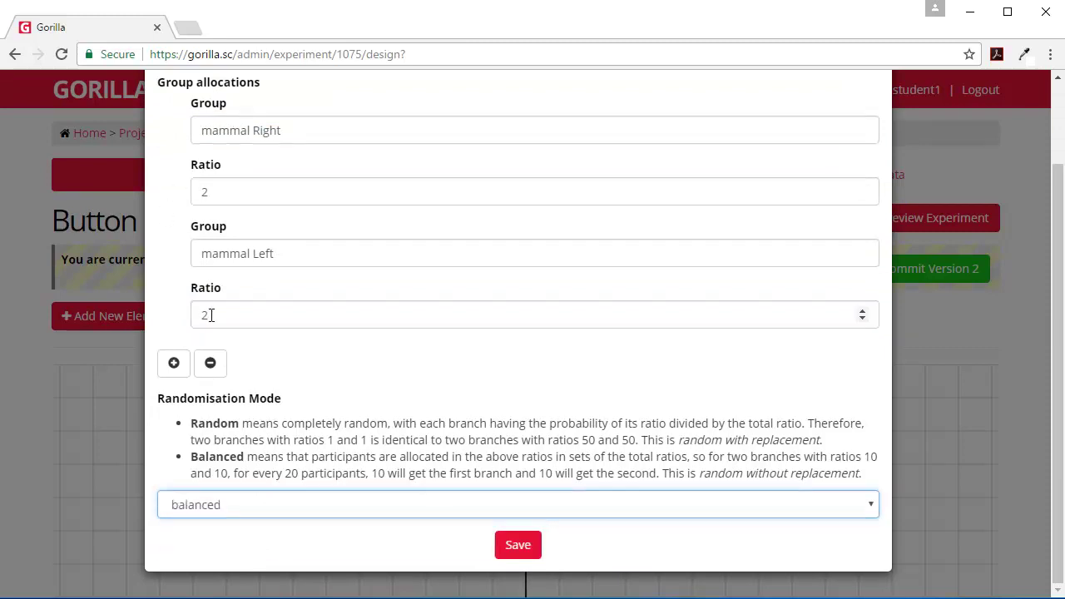
{"action": "scroll", "coordinate": [221, 296], "scroll_direction": "up", "scroll_amount": 1}
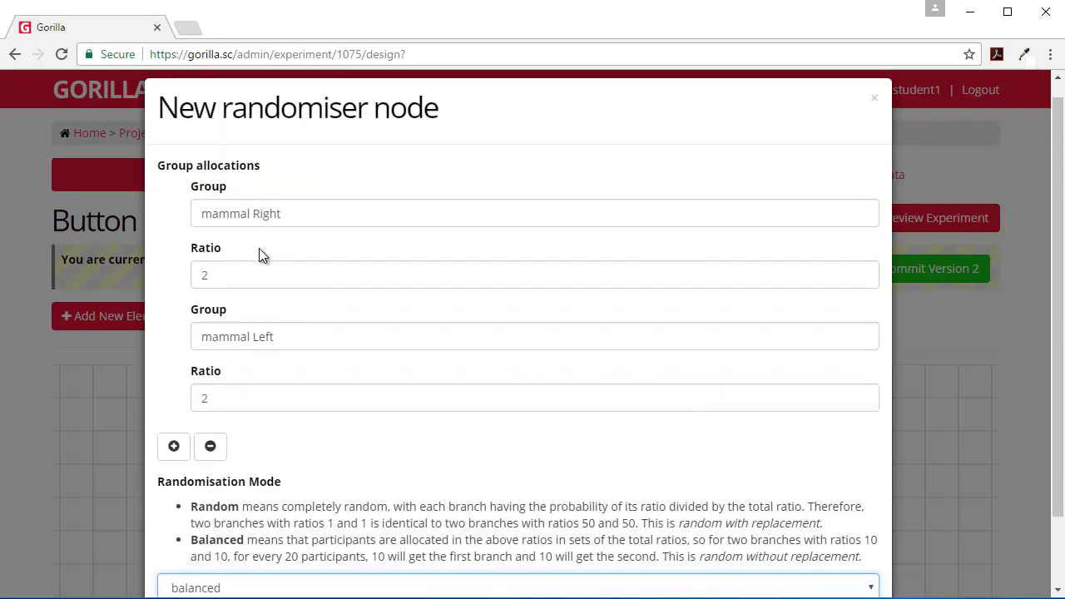
{"action": "scroll", "coordinate": [329, 366], "scroll_direction": "down", "scroll_amount": 1}
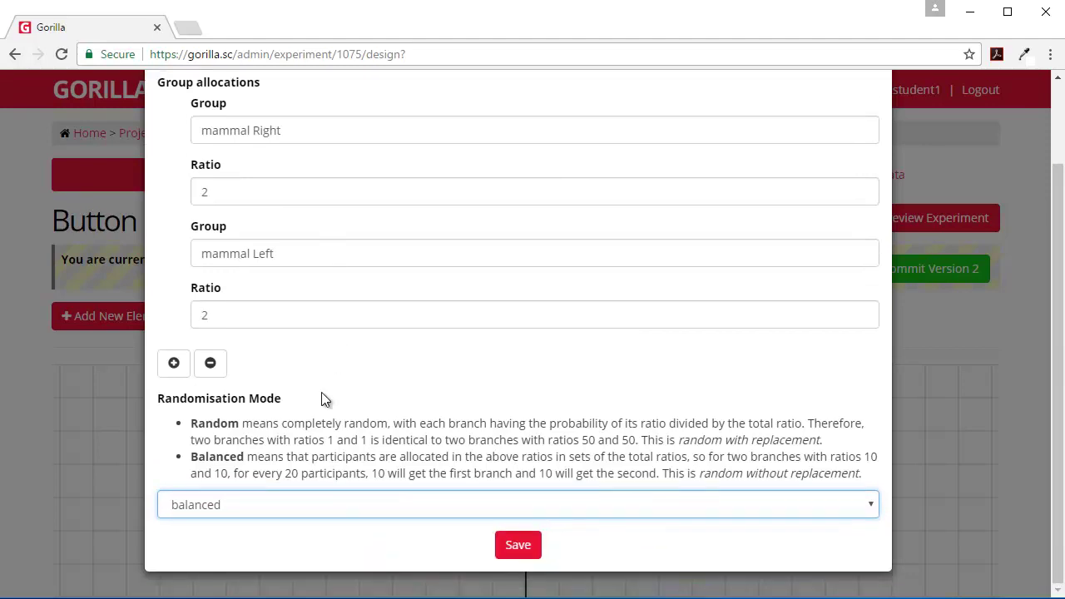
{"action": "left_click", "coordinate": [518, 545]}
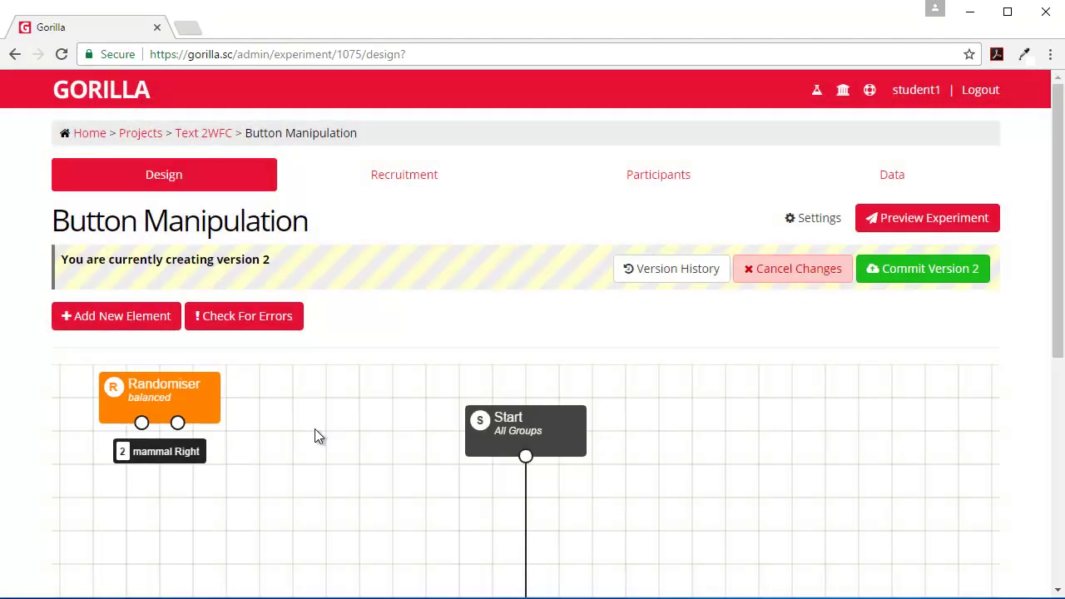
Step: Add a first Text 2WFC task node to the canvas
{"action": "scroll", "coordinate": [250, 317], "scroll_direction": "down", "scroll_amount": 3}
{"action": "scroll", "coordinate": [283, 274], "scroll_direction": "up", "scroll_amount": 2}
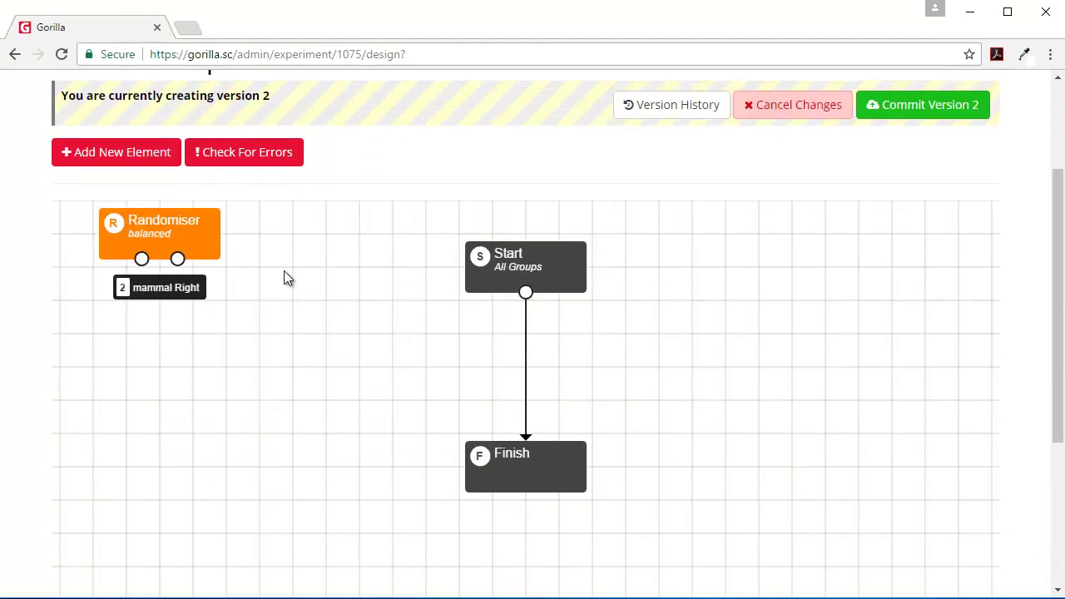
{"action": "left_click", "coordinate": [118, 234]}
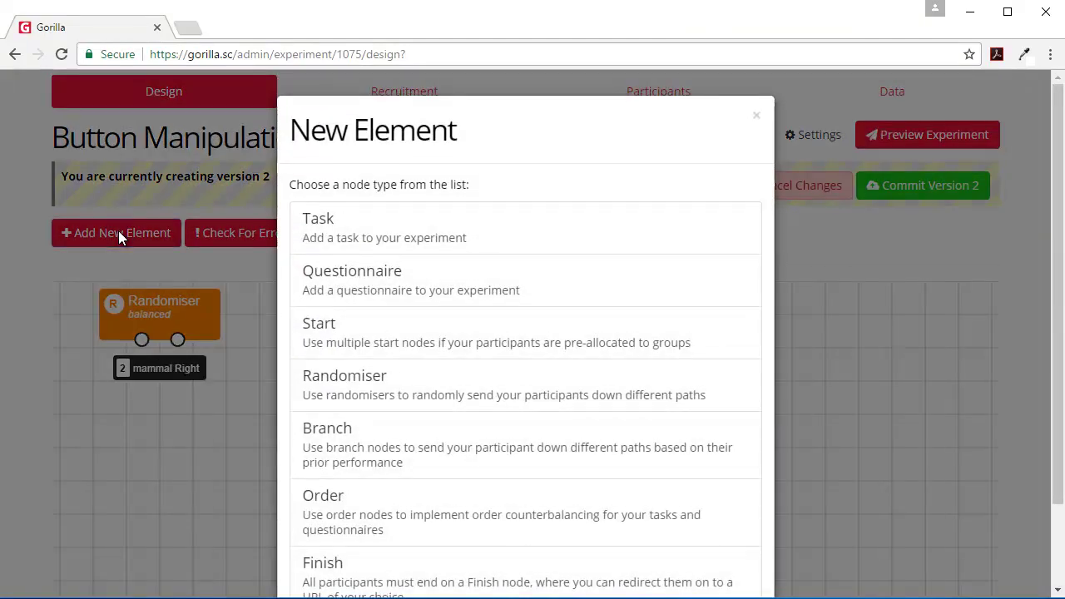
{"action": "left_click", "coordinate": [338, 231]}
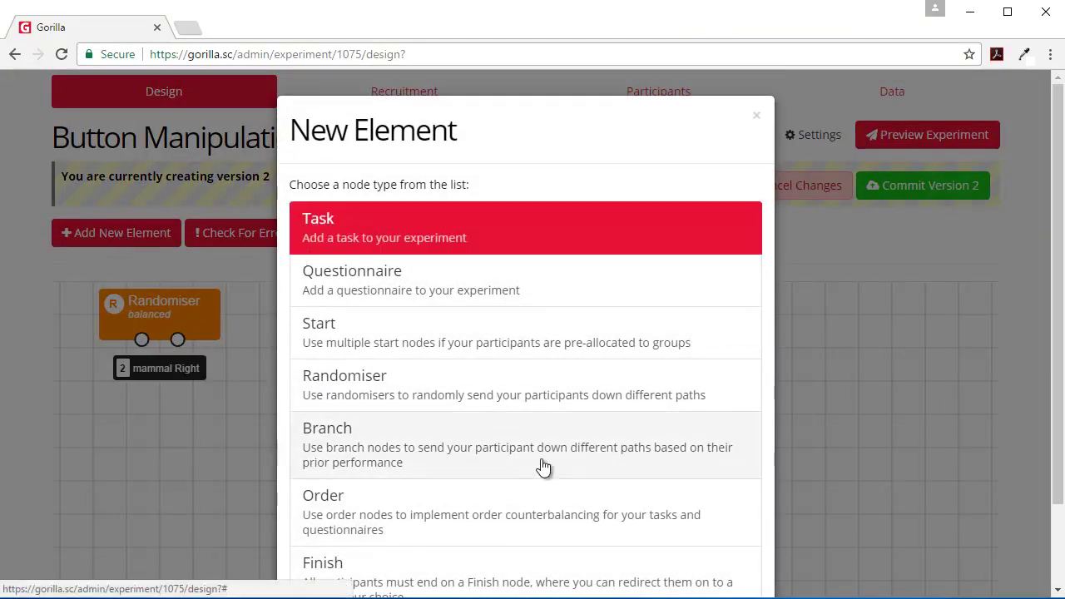
{"action": "scroll", "coordinate": [541, 466], "scroll_direction": "down", "scroll_amount": 2}
{"action": "left_click", "coordinate": [526, 546]}
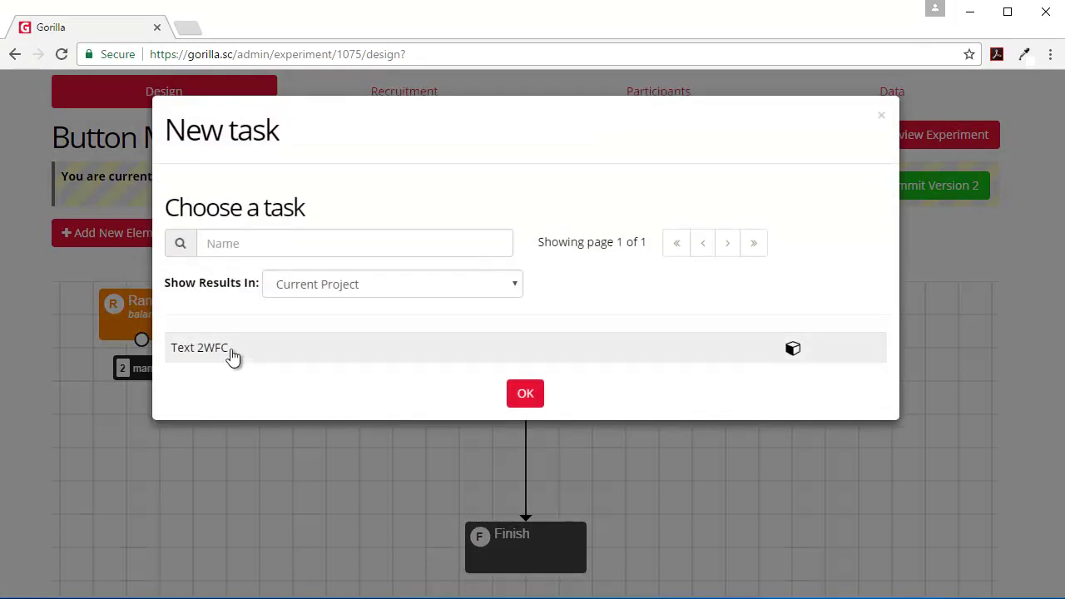
{"action": "left_click", "coordinate": [231, 350]}
{"action": "left_click", "coordinate": [525, 390]}
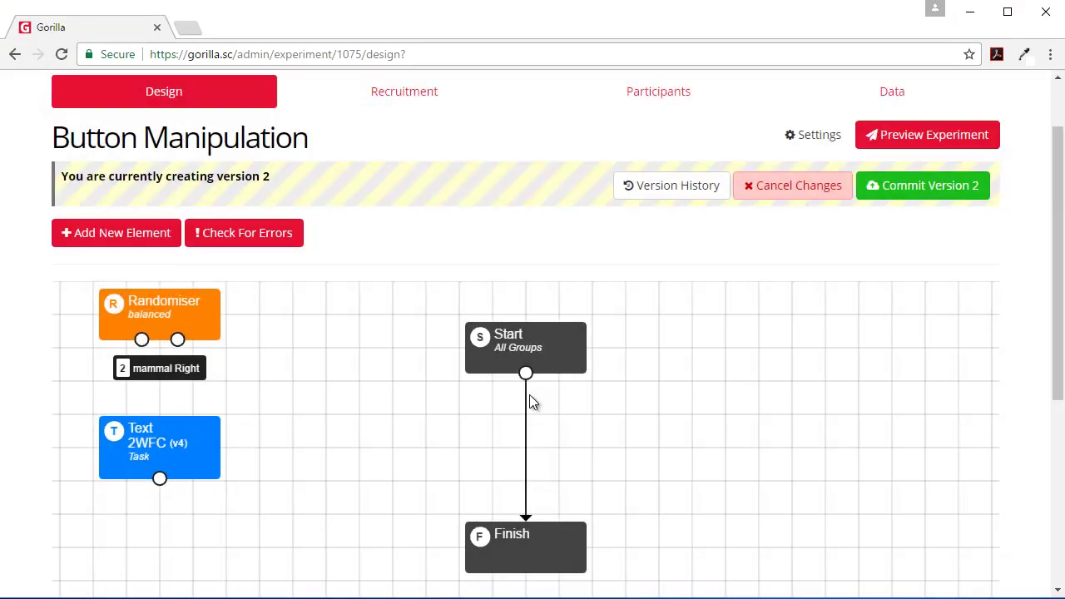
Step: Add a second Text 2WFC task node to the canvas
{"action": "left_click", "coordinate": [124, 236]}
{"action": "left_click", "coordinate": [350, 242]}
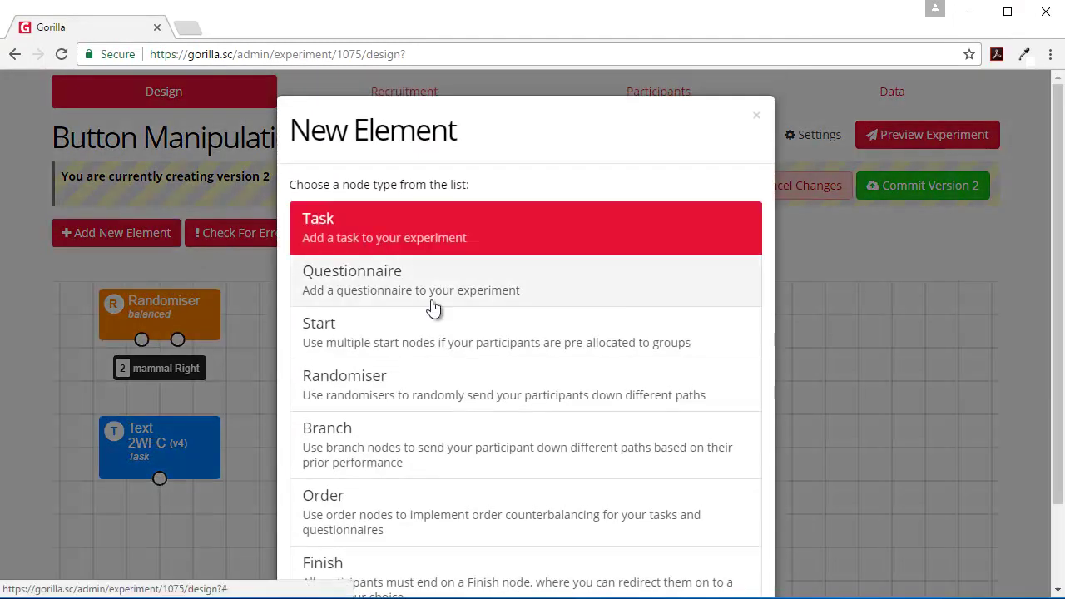
{"action": "scroll", "coordinate": [466, 357], "scroll_direction": "down", "scroll_amount": 2}
{"action": "left_click", "coordinate": [526, 545]}
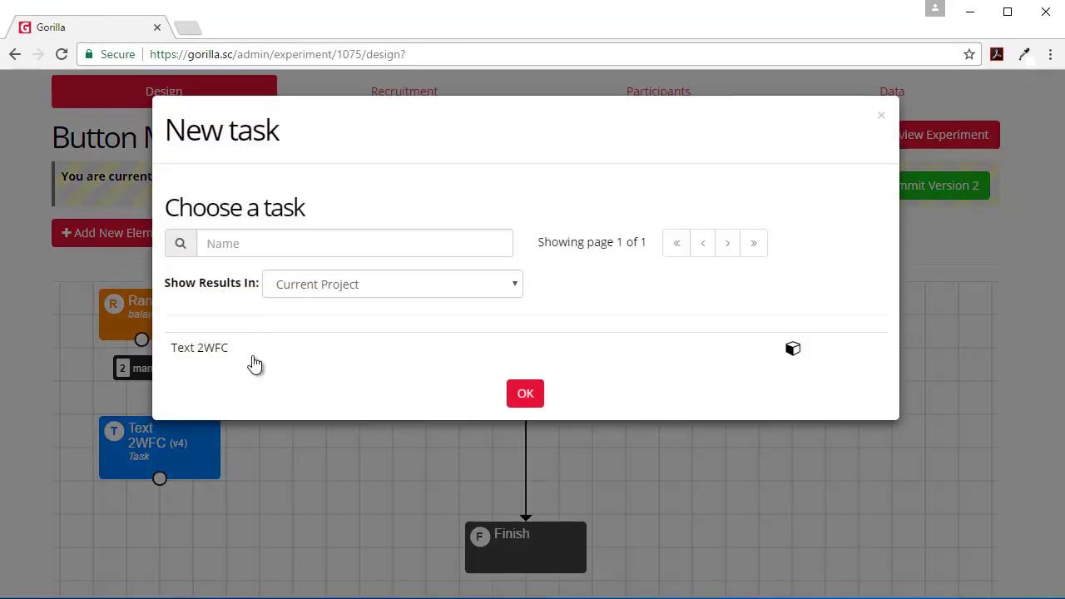
{"action": "left_click", "coordinate": [238, 354]}
{"action": "left_click", "coordinate": [537, 394]}
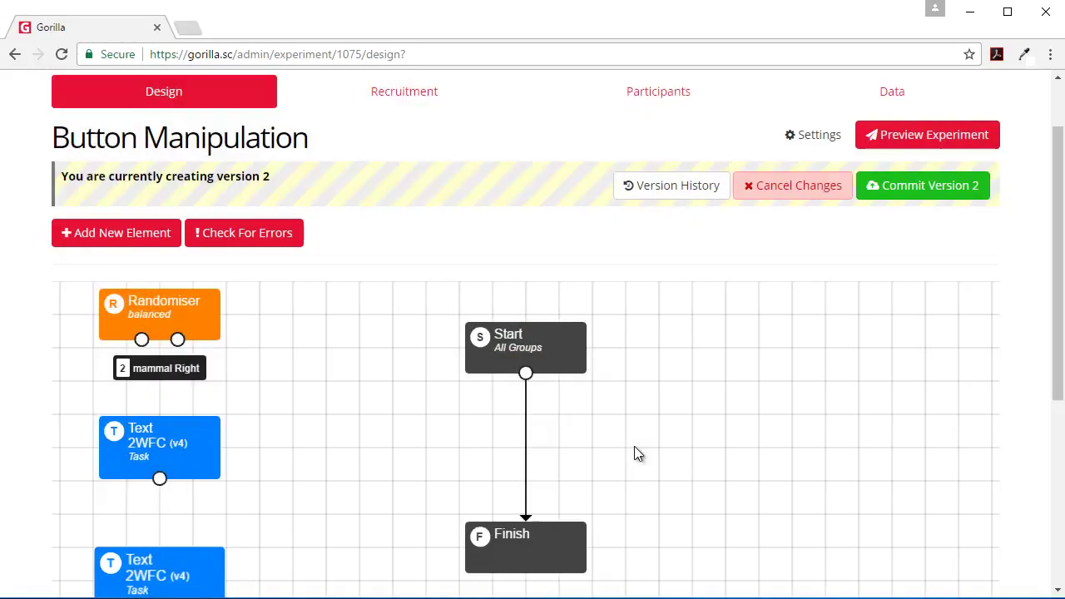
{"action": "scroll", "coordinate": [632, 452], "scroll_direction": "down", "scroll_amount": 4}
Step: Place the randomiser between Start and Finish with a Text 2WFC task on each side, and wire both branches through their tasks to Finish
{"action": "scroll", "coordinate": [545, 315], "scroll_direction": "up", "scroll_amount": 4}
{"action": "left_click_drag", "start_coordinate": [541, 319], "coordinate": [538, 378]}
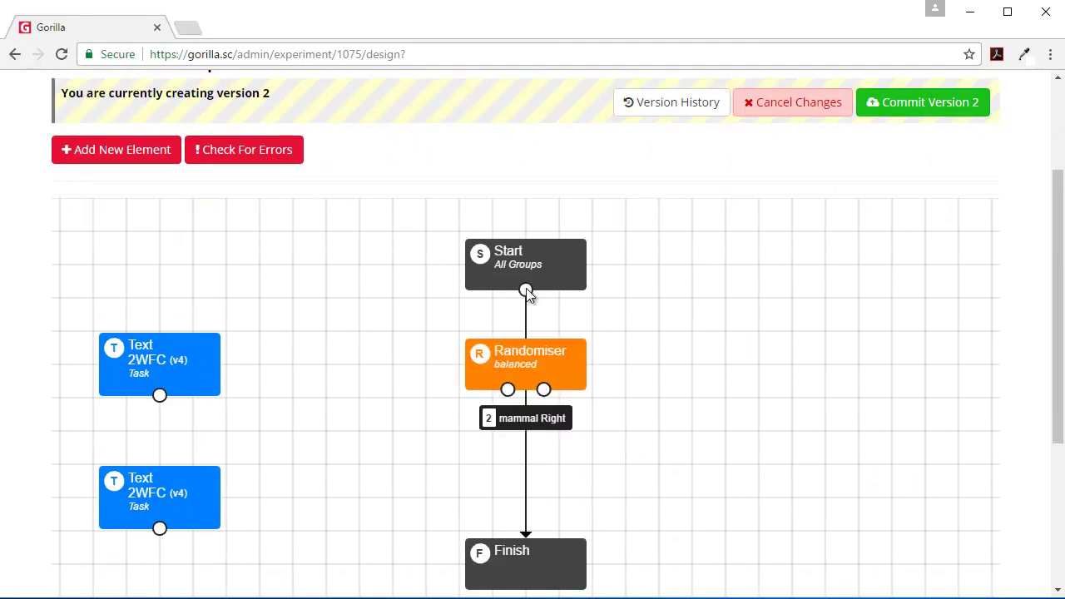
{"action": "left_click_drag", "start_coordinate": [526, 291], "coordinate": [528, 358]}
{"action": "left_click_drag", "start_coordinate": [172, 369], "coordinate": [416, 470]}
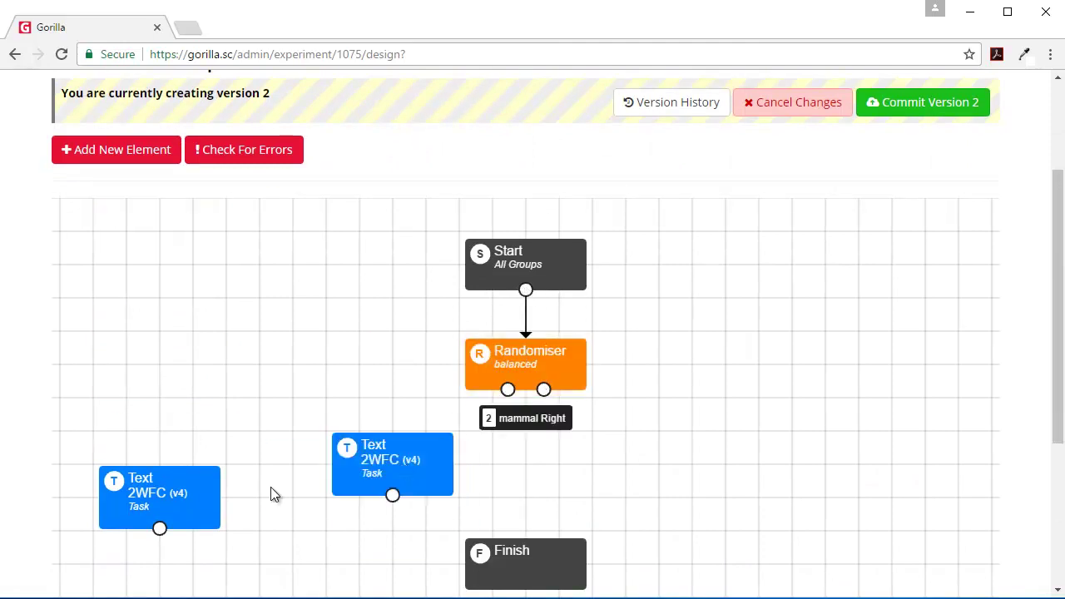
{"action": "left_click_drag", "start_coordinate": [183, 500], "coordinate": [671, 464]}
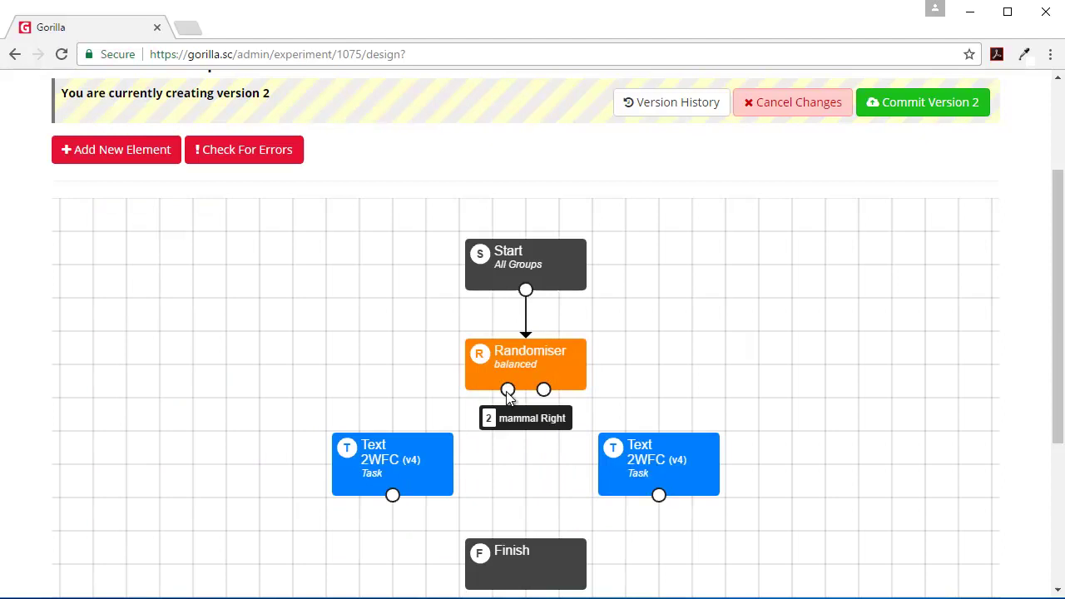
{"action": "left_click_drag", "start_coordinate": [521, 408], "coordinate": [525, 558]}
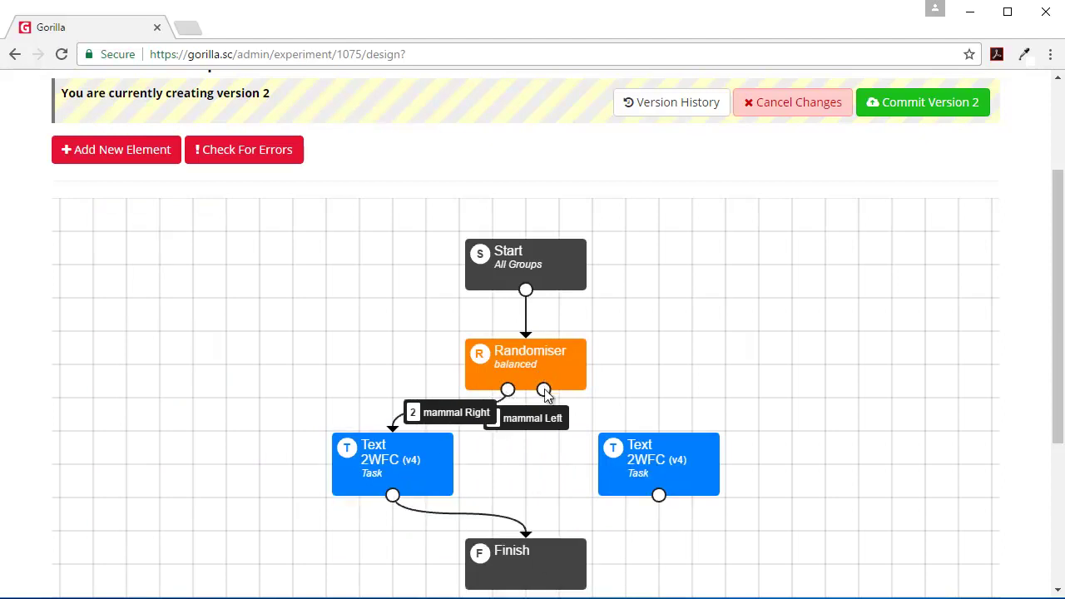
{"action": "left_click_drag", "start_coordinate": [545, 393], "coordinate": [564, 573]}
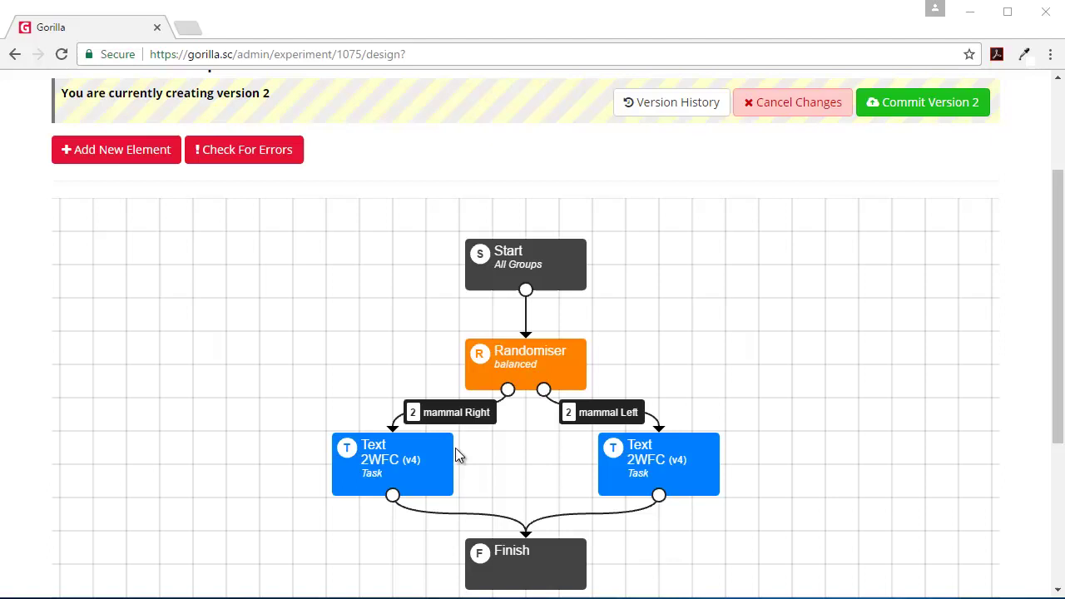
Step: In the left Text 2WFC node, set buttonLeft to non-mammal and buttonRight to mammal, then save
{"action": "left_click", "coordinate": [418, 470]}
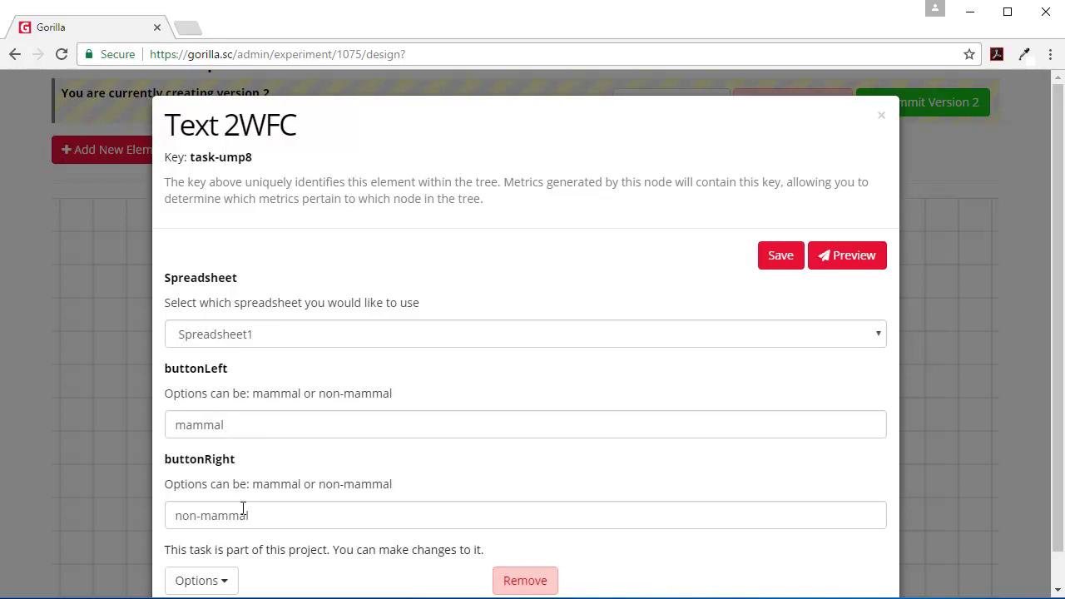
{"action": "triple_click", "coordinate": [271, 514]}
{"action": "key", "text": "ctrl+c"}
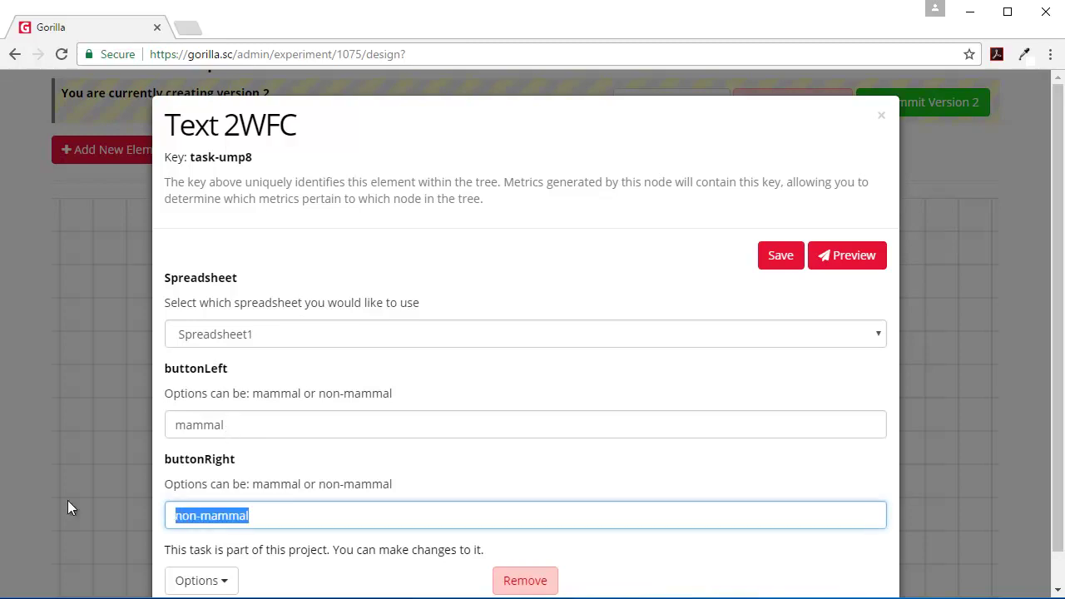
{"action": "key", "text": "BackSpace"}
{"action": "left_click", "coordinate": [223, 426]}
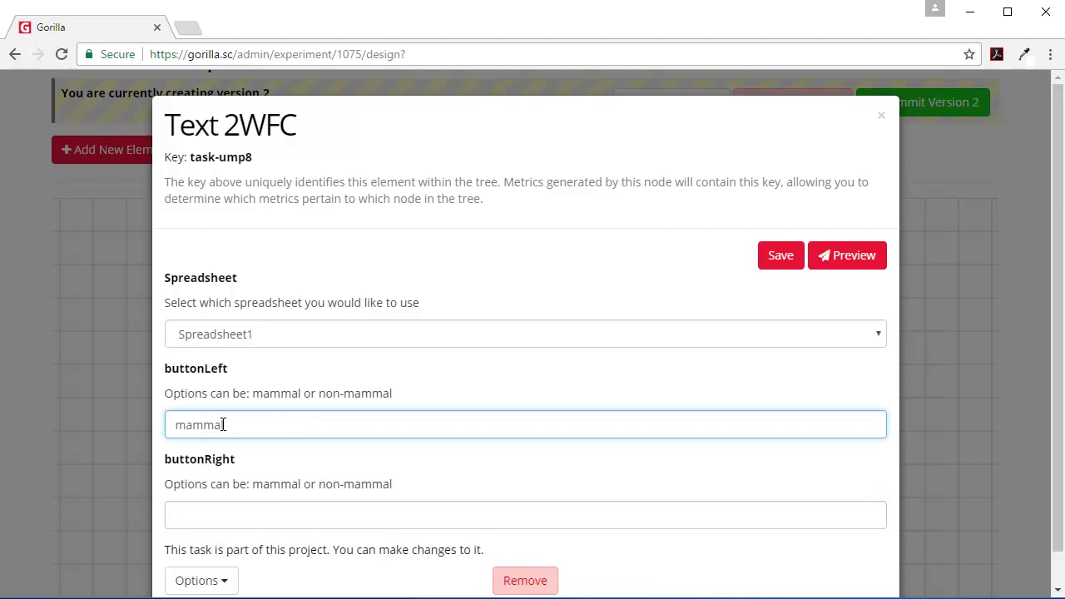
{"action": "key", "text": "ctrl+v"}
{"action": "left_click_drag", "start_coordinate": [226, 424], "coordinate": [100, 423]}
{"action": "key", "text": "ctrl+x"}
{"action": "left_click", "coordinate": [191, 513]}
{"action": "key", "text": "ctrl+v"}
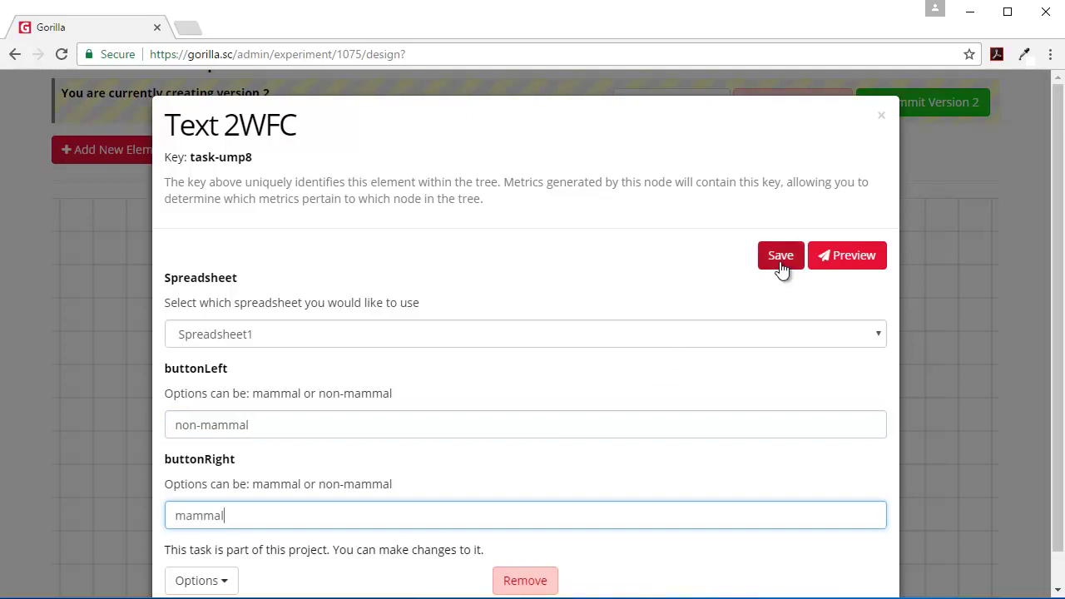
{"action": "left_click", "coordinate": [780, 258]}
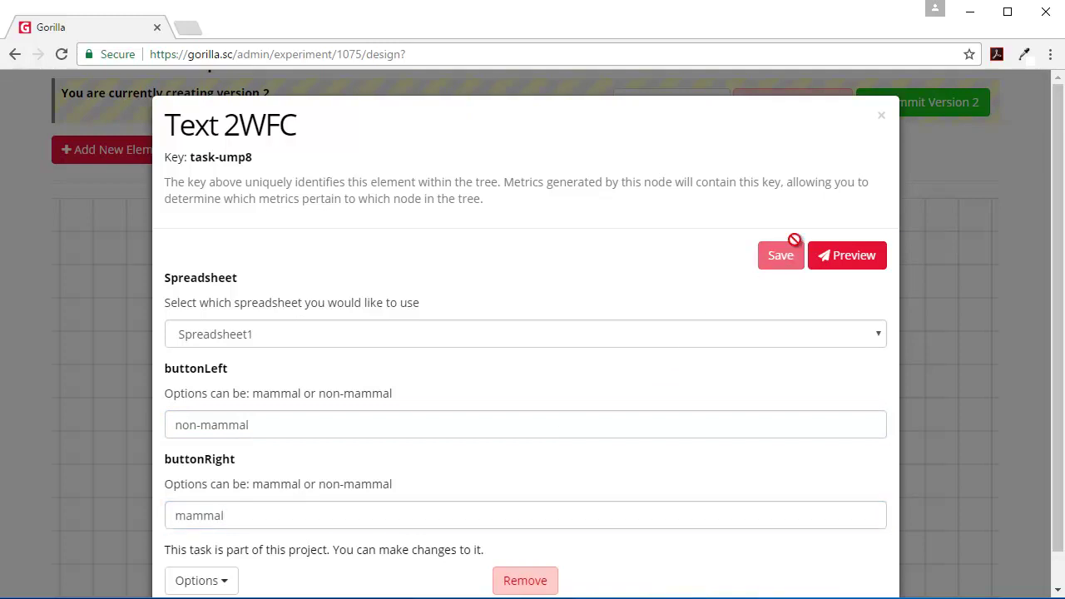
{"action": "left_click", "coordinate": [881, 116]}
{"action": "scroll", "coordinate": [735, 399], "scroll_direction": "down", "scroll_amount": 2}
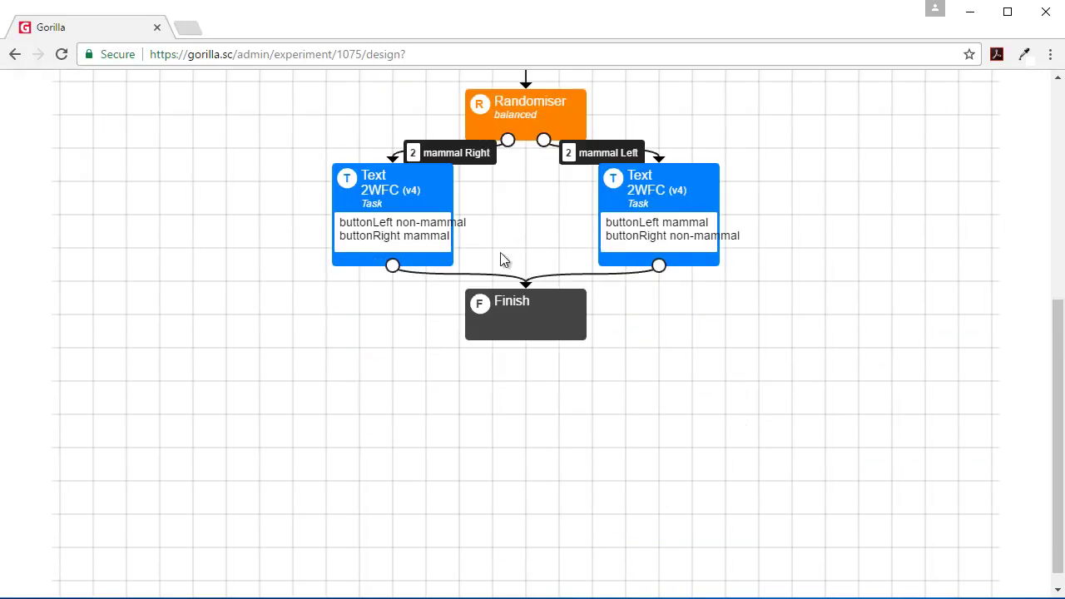
Step: Move the Finish node lower and drop both Text 2WFC nodes to the same level
{"action": "left_click_drag", "start_coordinate": [539, 325], "coordinate": [542, 391]}
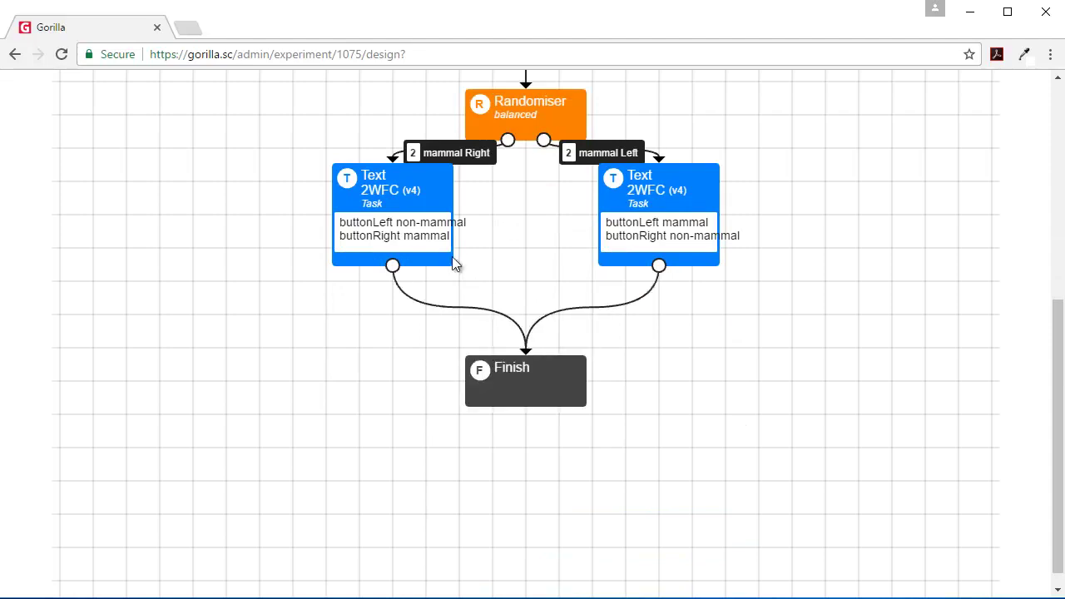
{"action": "left_click_drag", "start_coordinate": [431, 256], "coordinate": [432, 290]}
{"action": "left_click_drag", "start_coordinate": [662, 254], "coordinate": [669, 287]}
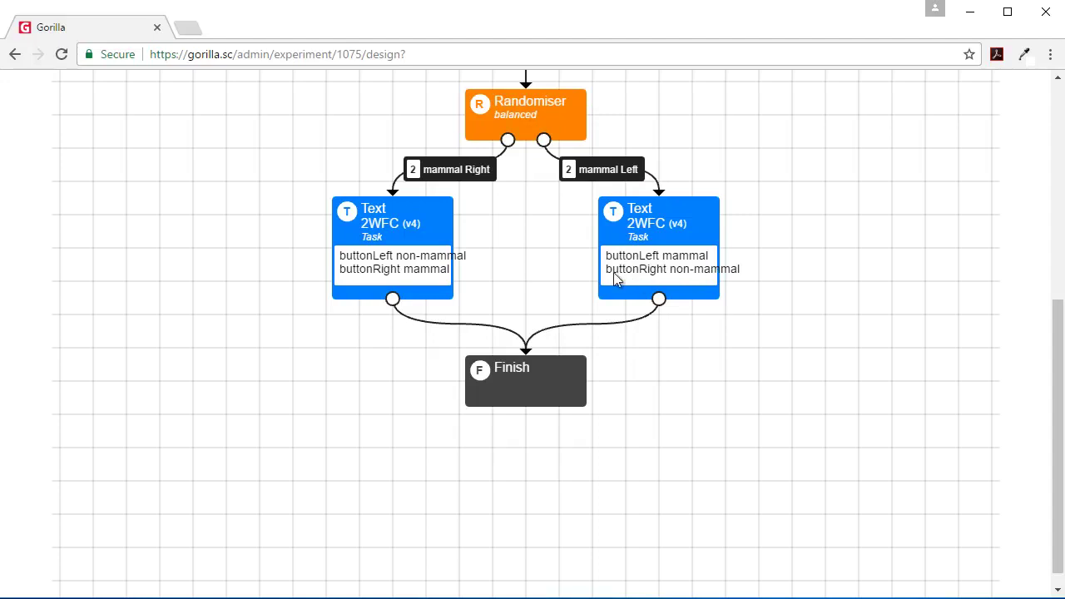
{"action": "scroll", "coordinate": [718, 280], "scroll_direction": "up", "scroll_amount": 2}
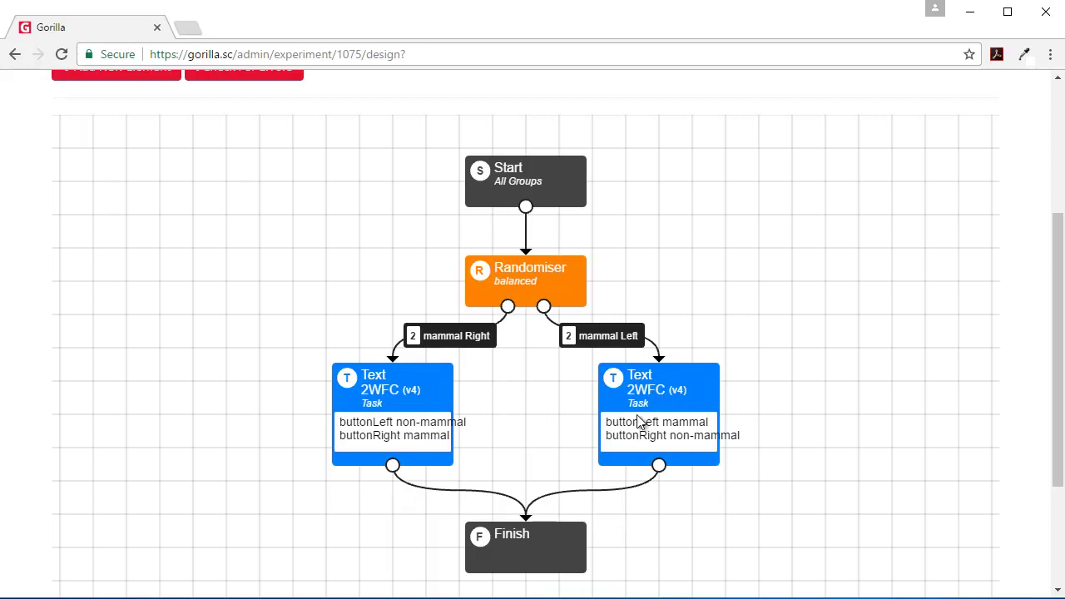
{"action": "scroll", "coordinate": [638, 422], "scroll_direction": "up", "scroll_amount": 3}
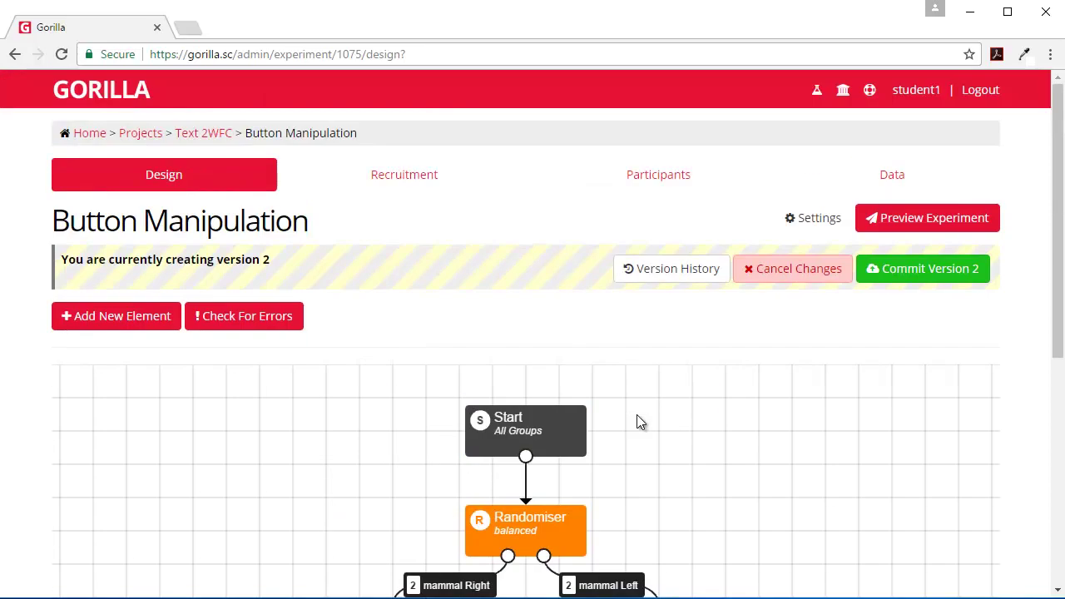
{"action": "scroll", "coordinate": [638, 422], "scroll_direction": "down", "scroll_amount": 2}
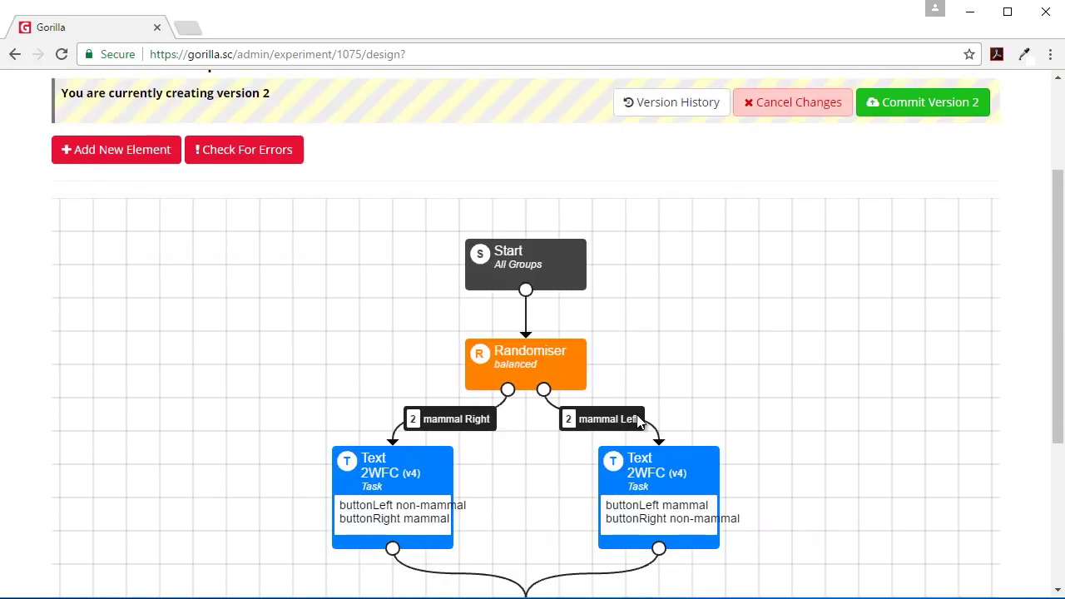
Step: Commit version 2 of Button Manipulation with the description 'with button manipulation'
{"action": "left_click", "coordinate": [929, 106]}
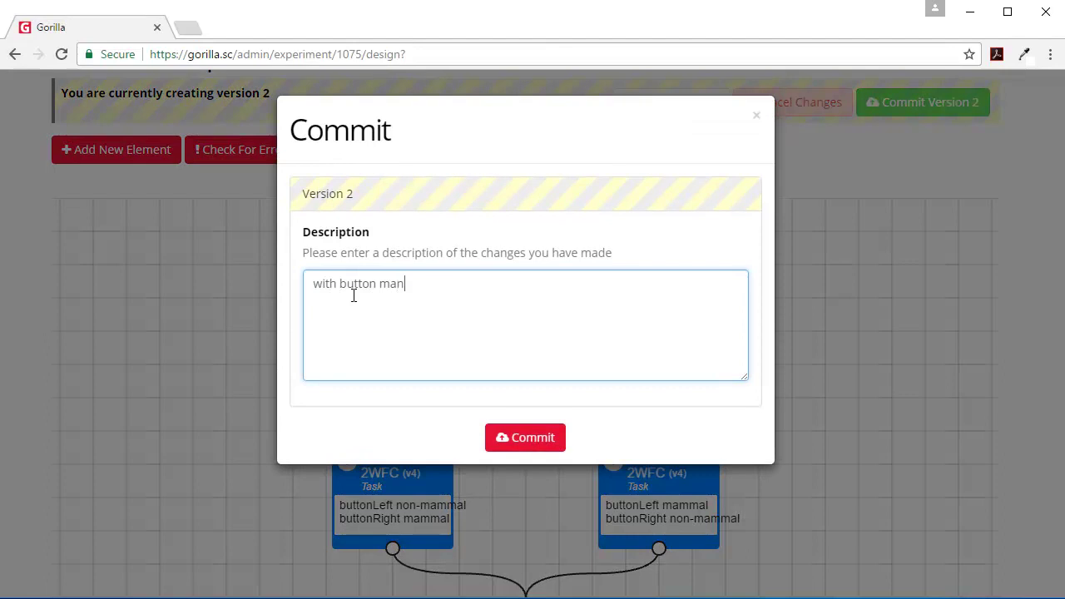
{"action": "type", "text": "with button manipulation"}
{"action": "left_click", "coordinate": [518, 438]}
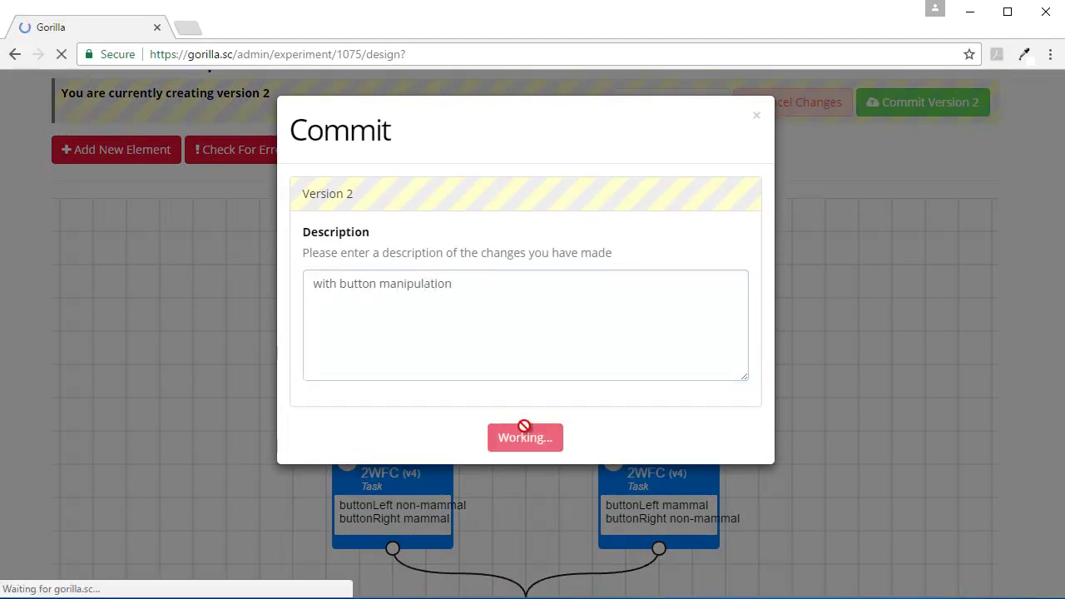
{"action": "scroll", "coordinate": [525, 432], "scroll_direction": "down", "scroll_amount": 4}
{"action": "scroll", "coordinate": [525, 431], "scroll_direction": "up", "scroll_amount": 4}
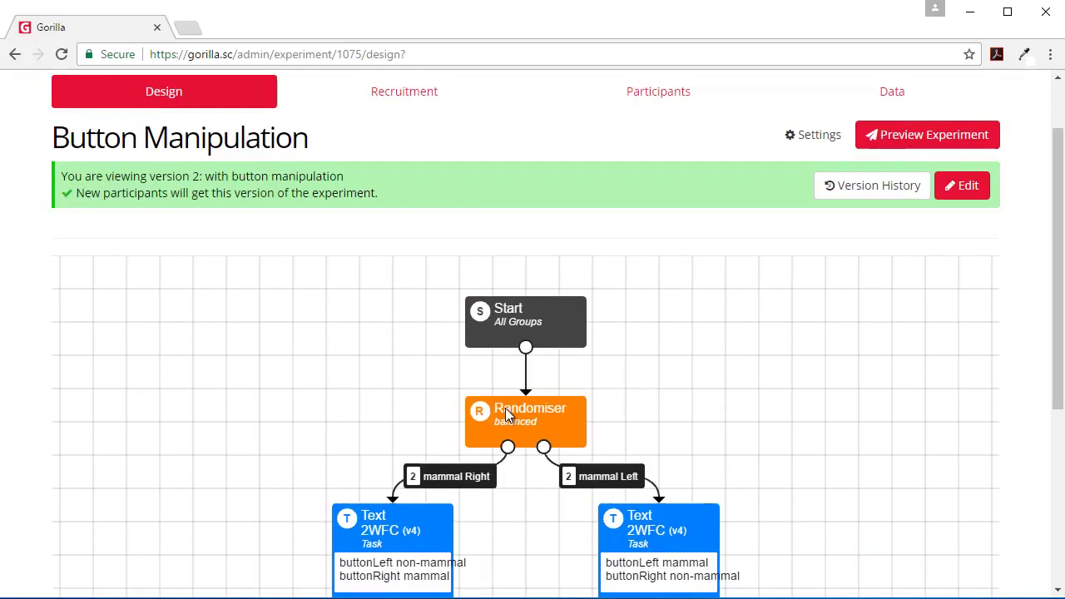
Step: Switch the Button Manipulation recruitment policy from Disabled to Simple Link and select its participant URL
{"action": "left_click", "coordinate": [406, 176]}
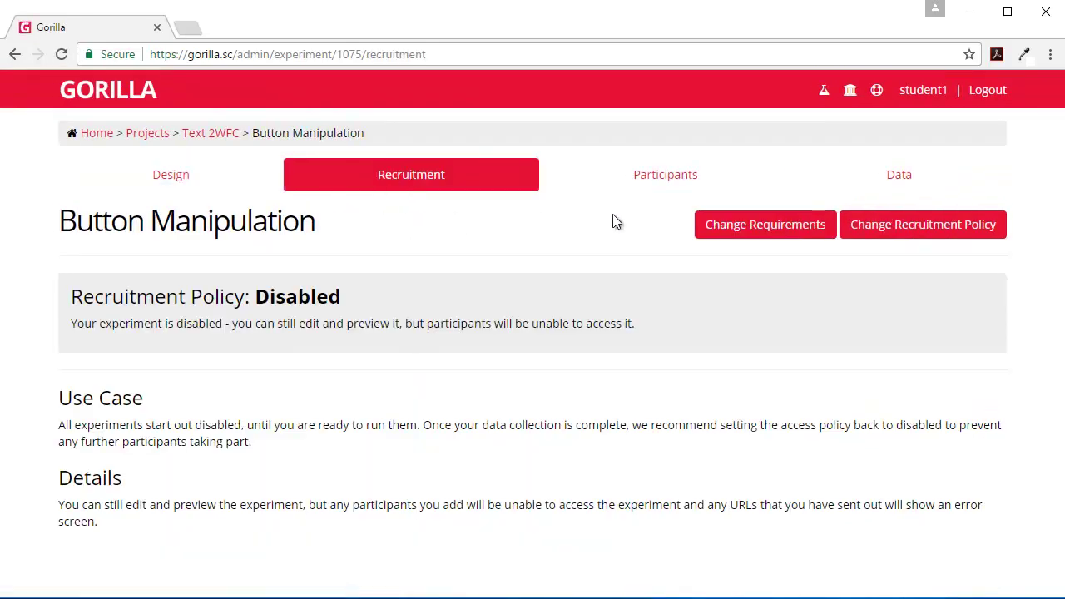
{"action": "left_click", "coordinate": [910, 222]}
{"action": "left_click", "coordinate": [304, 211]}
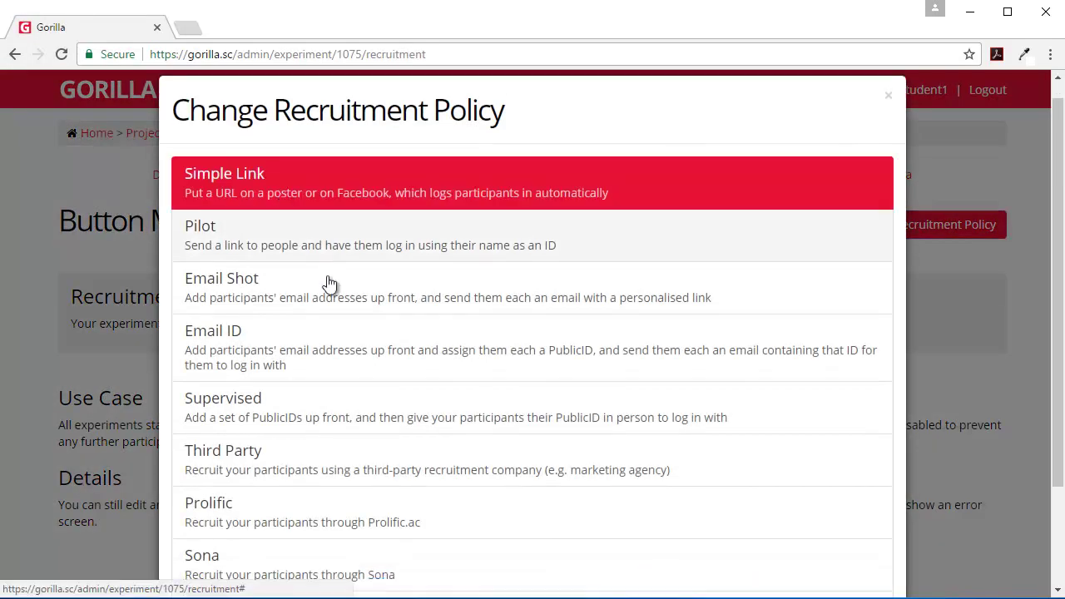
{"action": "scroll", "coordinate": [480, 489], "scroll_direction": "down", "scroll_amount": 2}
{"action": "left_click", "coordinate": [533, 546]}
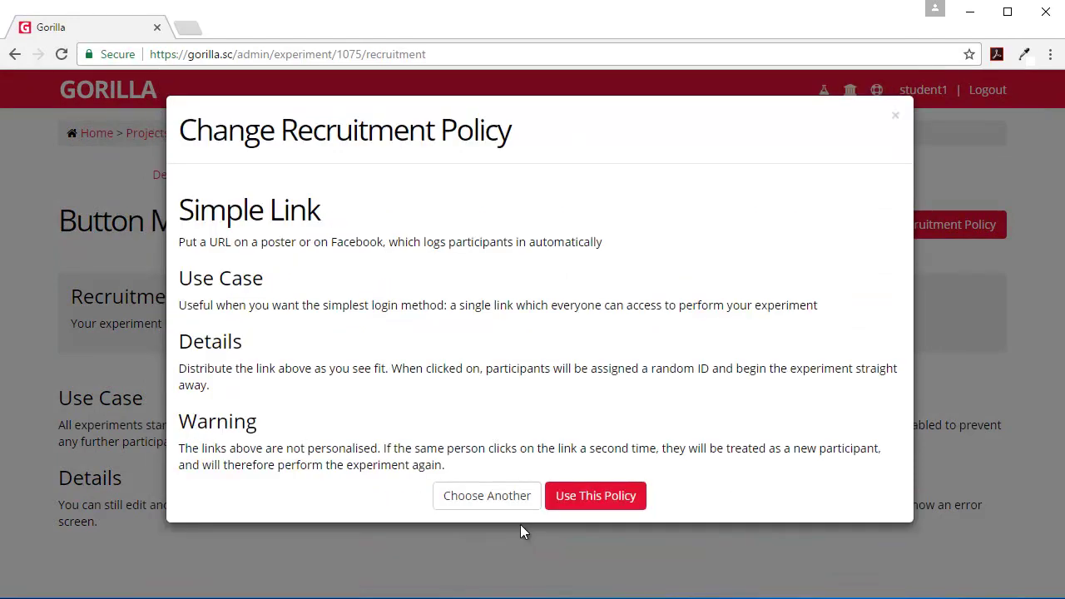
{"action": "left_click", "coordinate": [588, 497]}
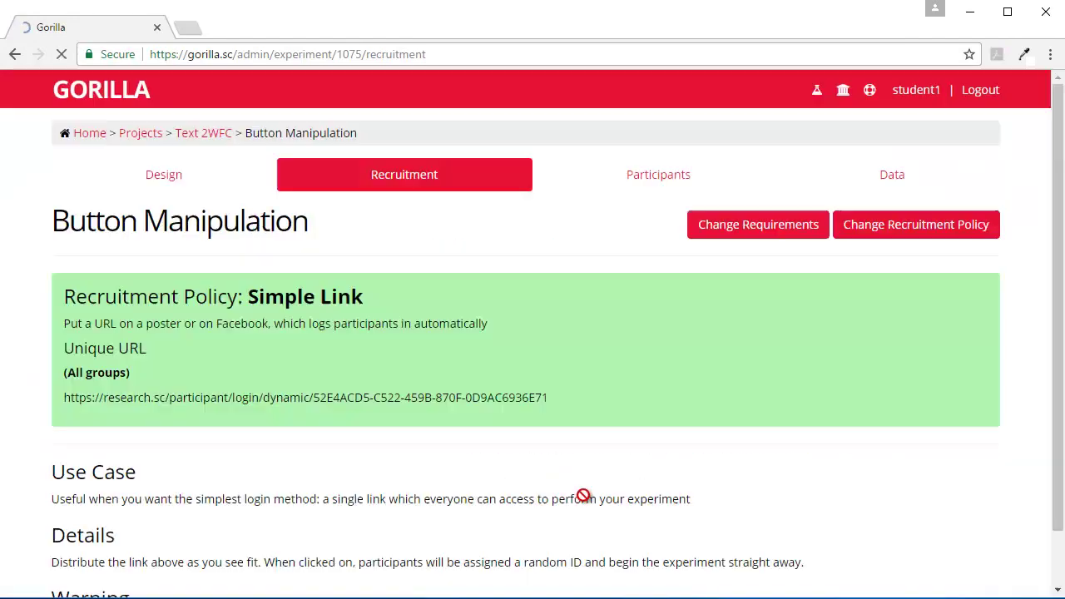
{"action": "left_click_drag", "start_coordinate": [521, 420], "coordinate": [45, 430]}
{"action": "key", "text": "ctrl+c"}
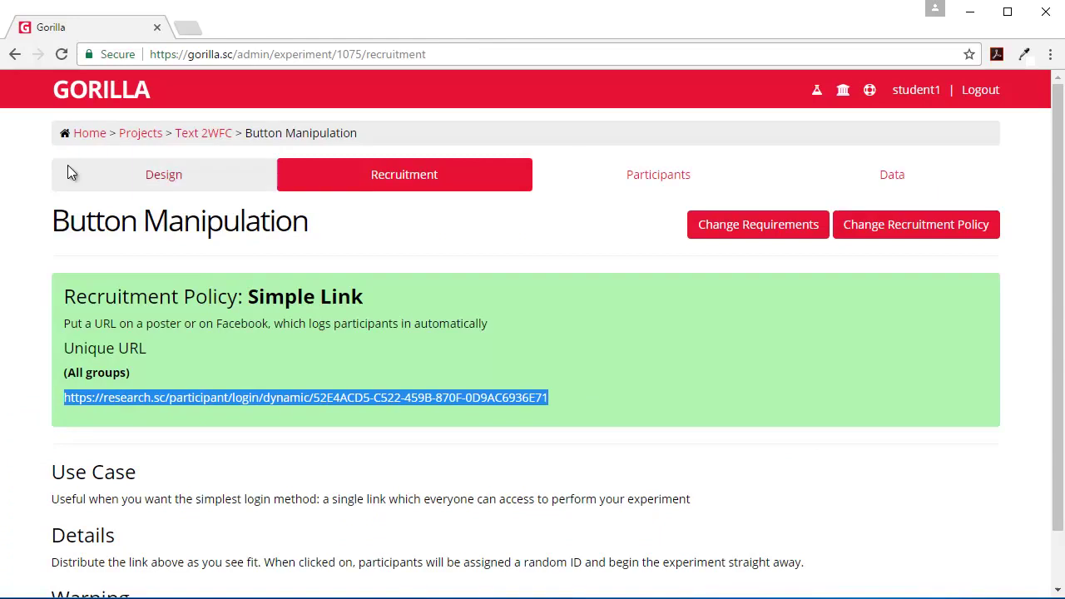
Step: Load the copied participant URL in a new tab and start the experiment past the instructions
{"action": "left_click", "coordinate": [187, 28]}
{"action": "key", "text": "ctrl+v"}
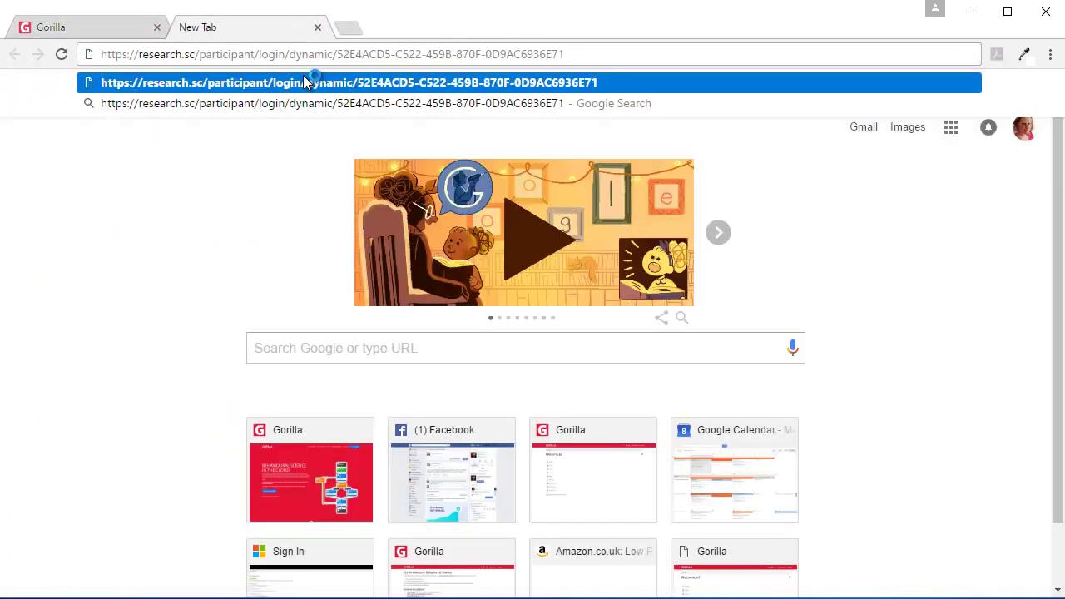
{"action": "key", "text": "Return"}
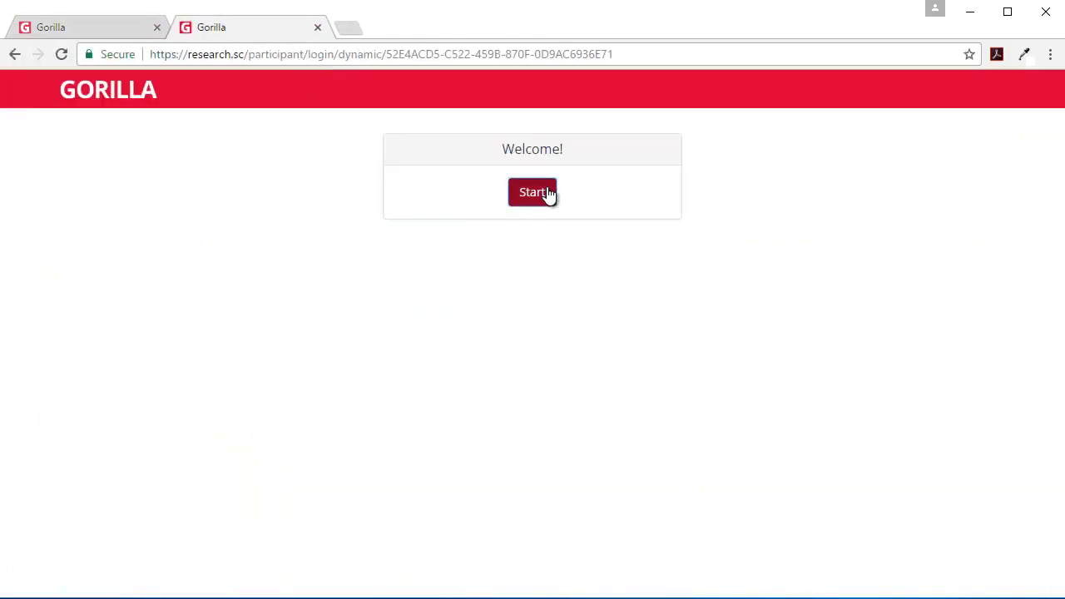
{"action": "left_click", "coordinate": [549, 193]}
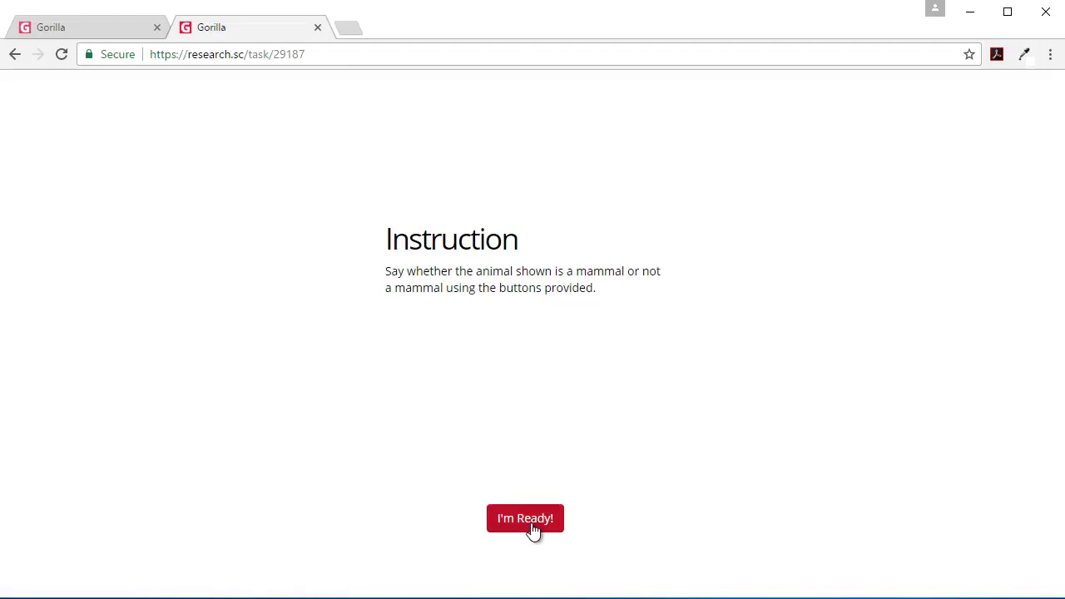
{"action": "left_click", "coordinate": [531, 520]}
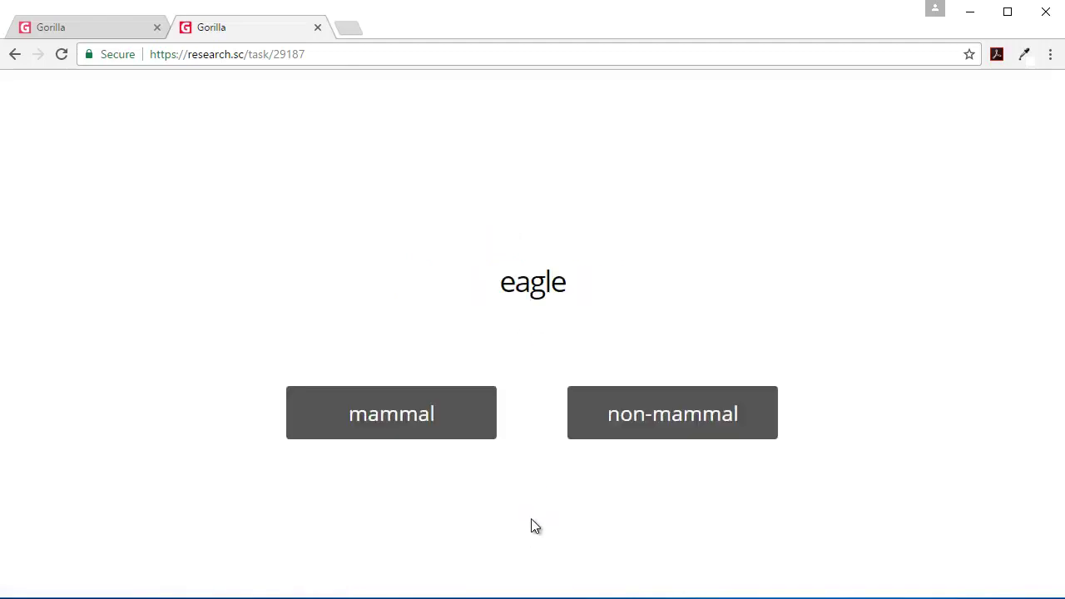
Step: Answer the animal trials, starting with mammal for eagle, and finish on The End screen
{"action": "left_click", "coordinate": [398, 425]}
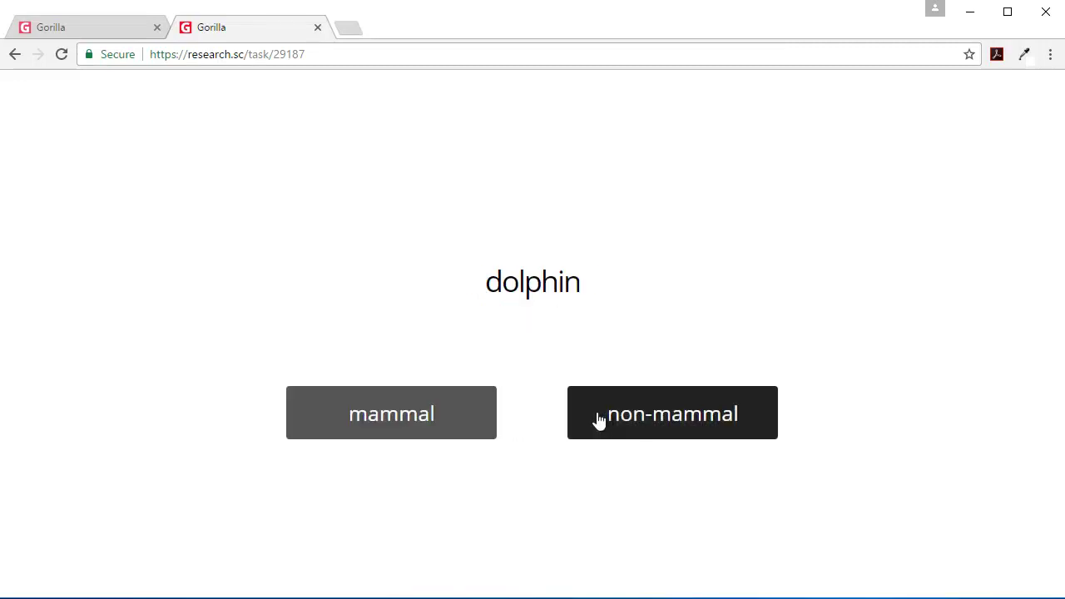
{"action": "left_click", "coordinate": [468, 421]}
{"action": "left_click", "coordinate": [466, 421]}
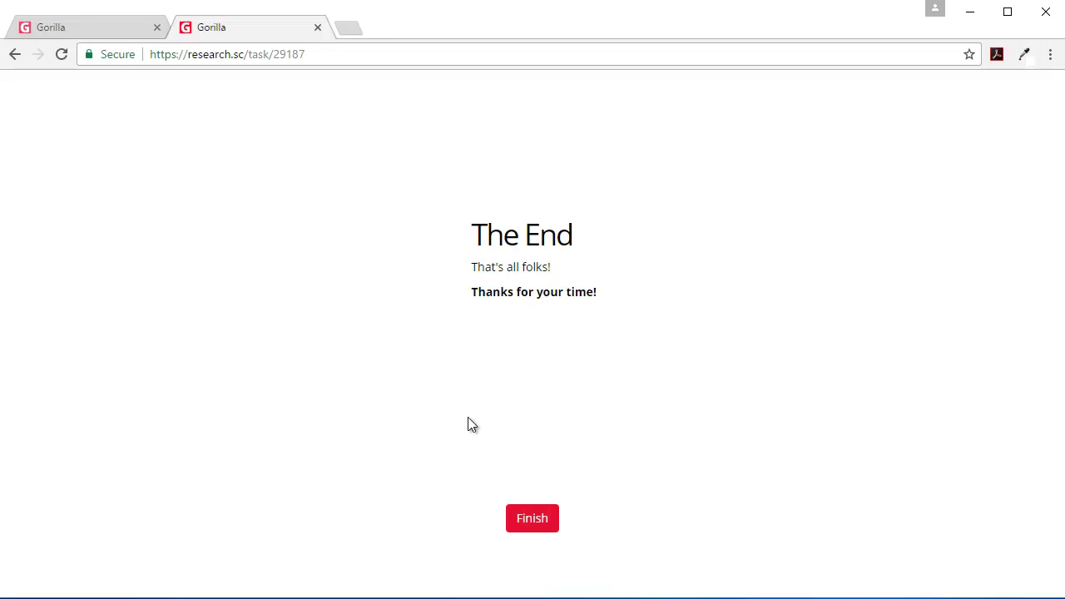
{"action": "left_click", "coordinate": [534, 524]}
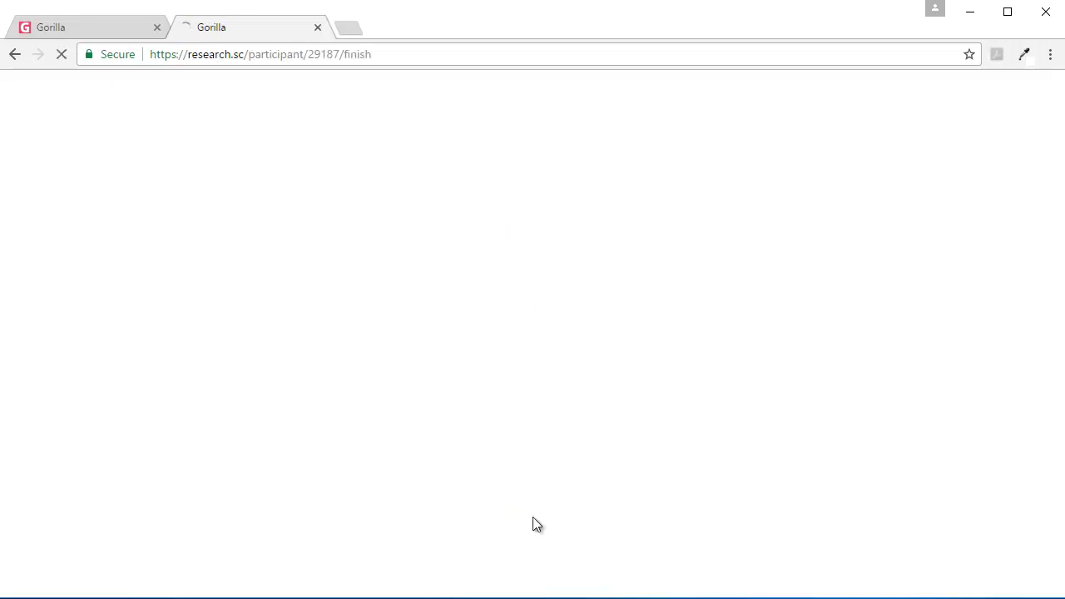
Step: Replace the finished tab with a fresh one, load the participant link, and begin the trials
{"action": "left_click", "coordinate": [318, 27]}
{"action": "left_click", "coordinate": [197, 28]}
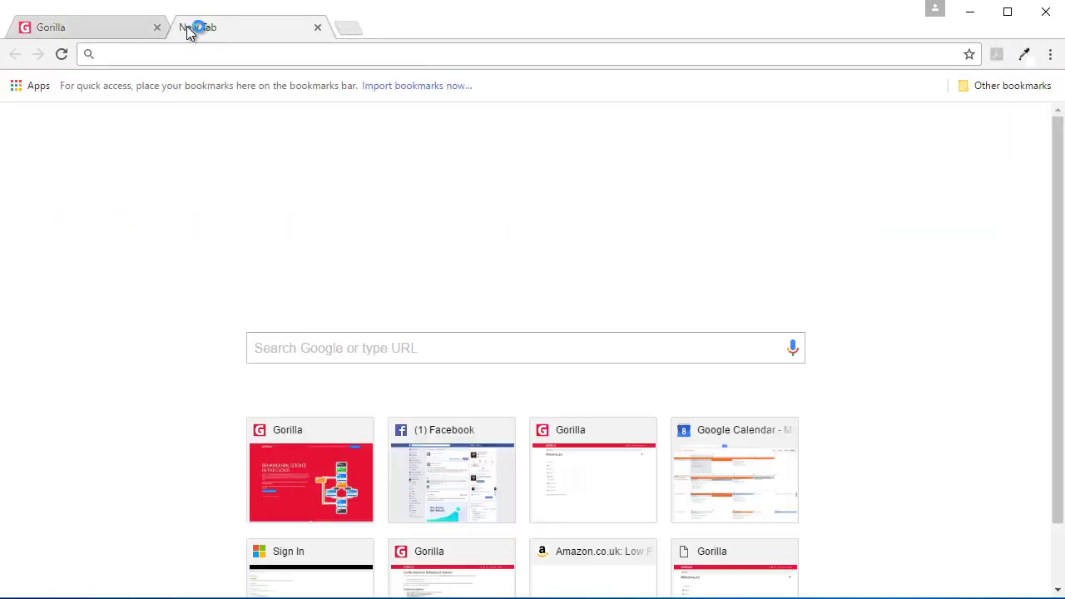
{"action": "key", "text": "ctrl+v"}
{"action": "key", "text": "Return"}
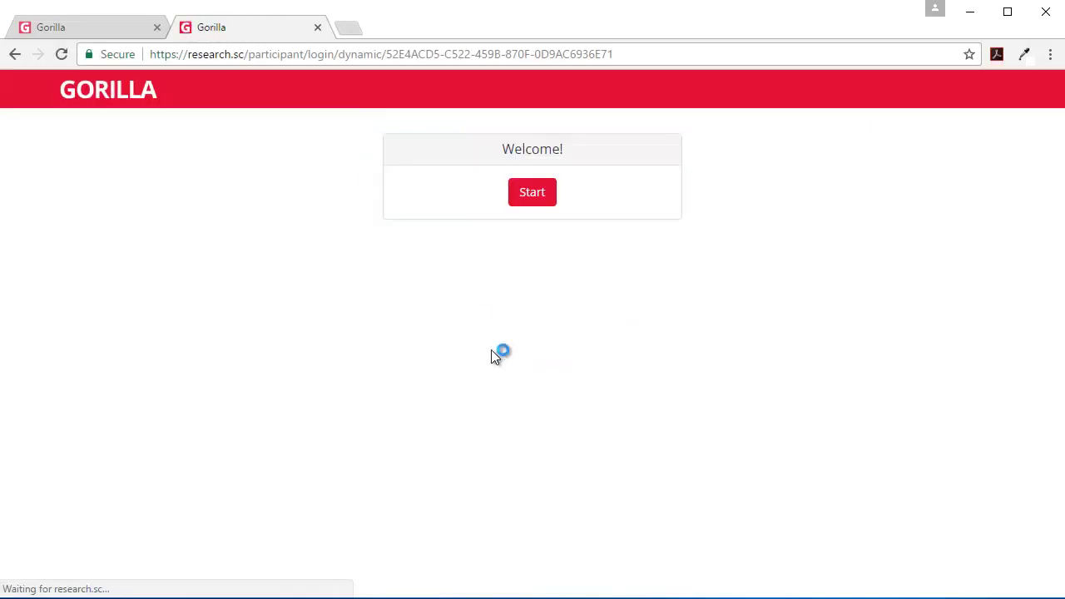
{"action": "left_click", "coordinate": [532, 192]}
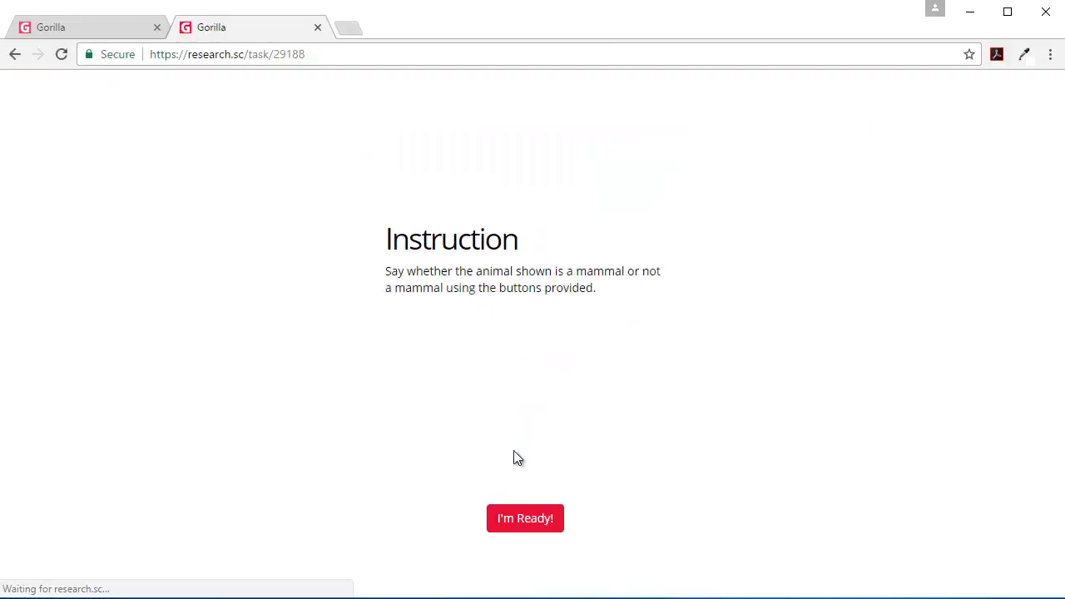
{"action": "left_click", "coordinate": [540, 519]}
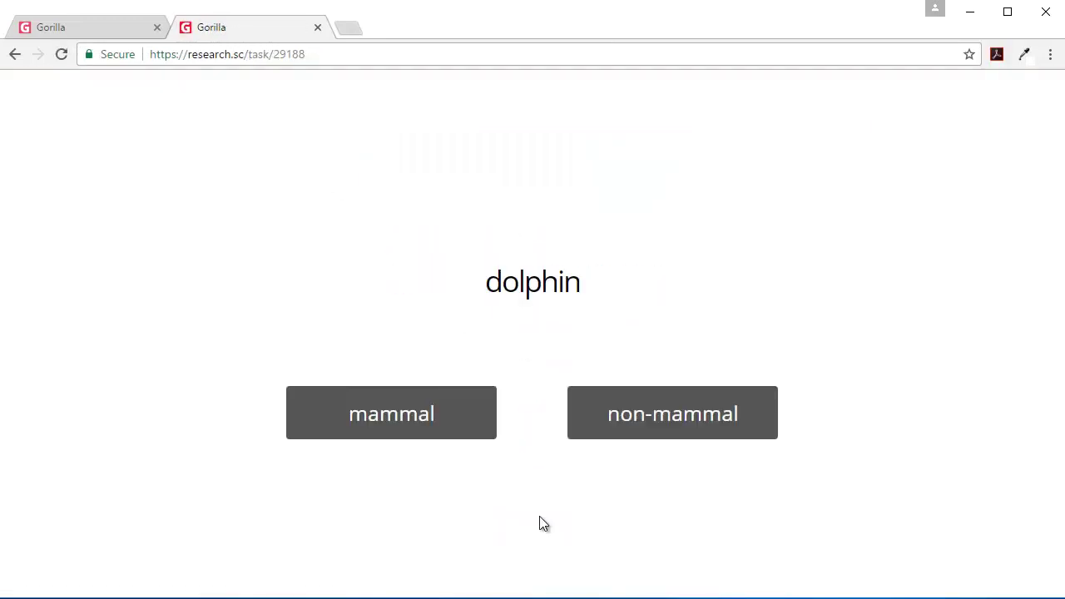
Step: Answer dolphin and platypus as mammals, snake, whale shark and eagle as non-mammals, then finish
{"action": "left_click", "coordinate": [431, 416]}
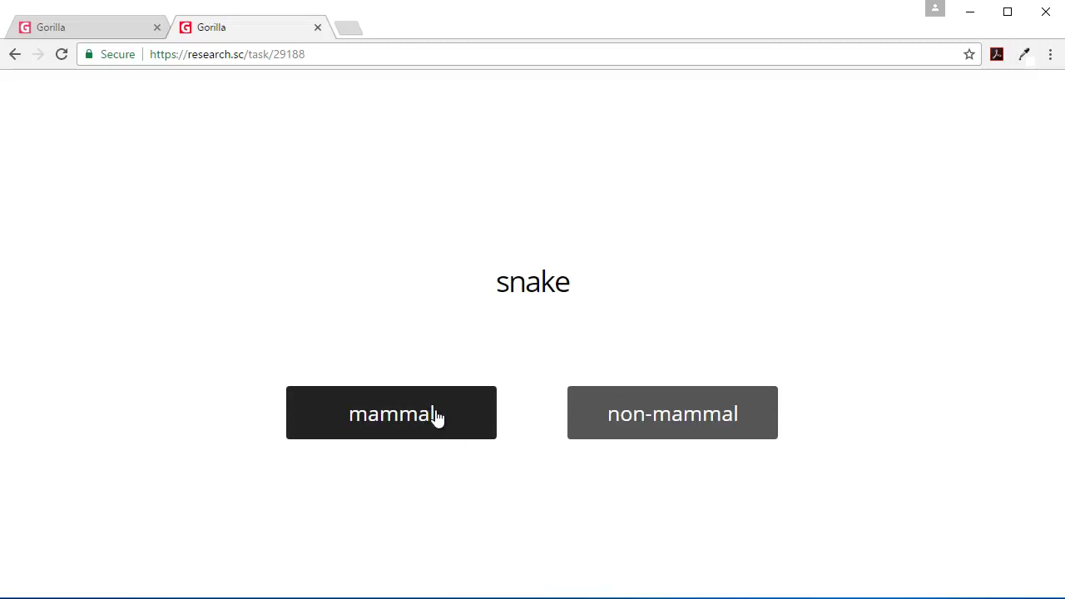
{"action": "left_click", "coordinate": [613, 427]}
{"action": "left_click", "coordinate": [446, 424]}
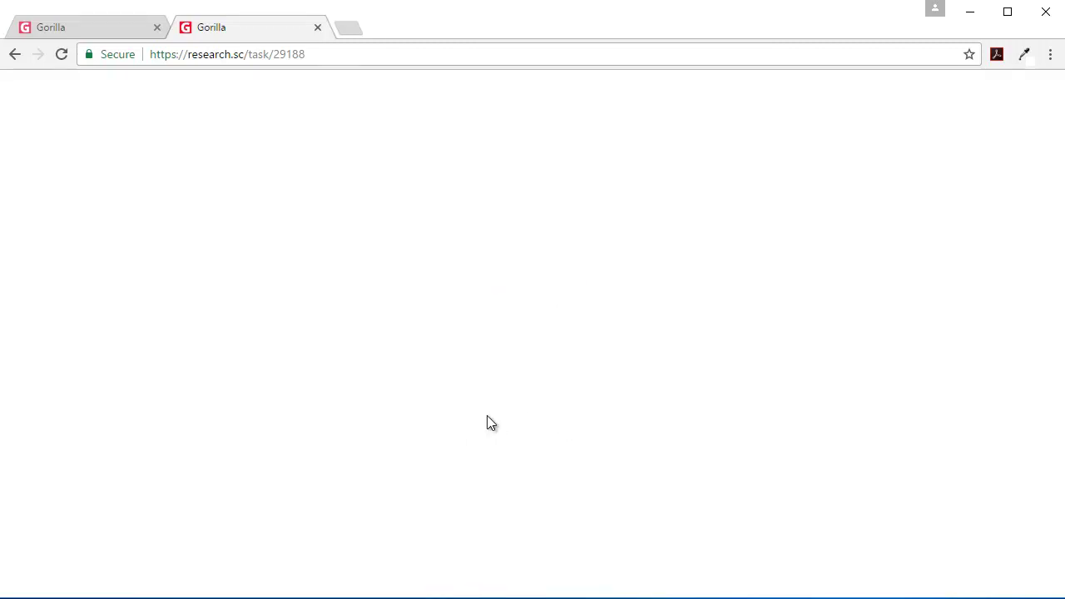
{"action": "left_click", "coordinate": [613, 408]}
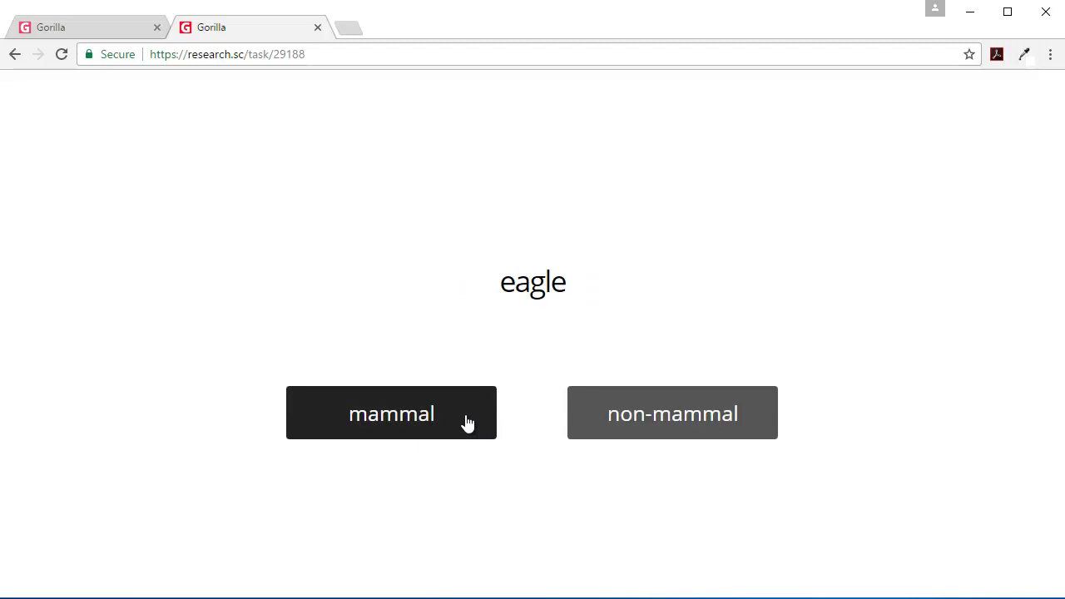
{"action": "left_click", "coordinate": [621, 418]}
{"action": "left_click", "coordinate": [491, 416]}
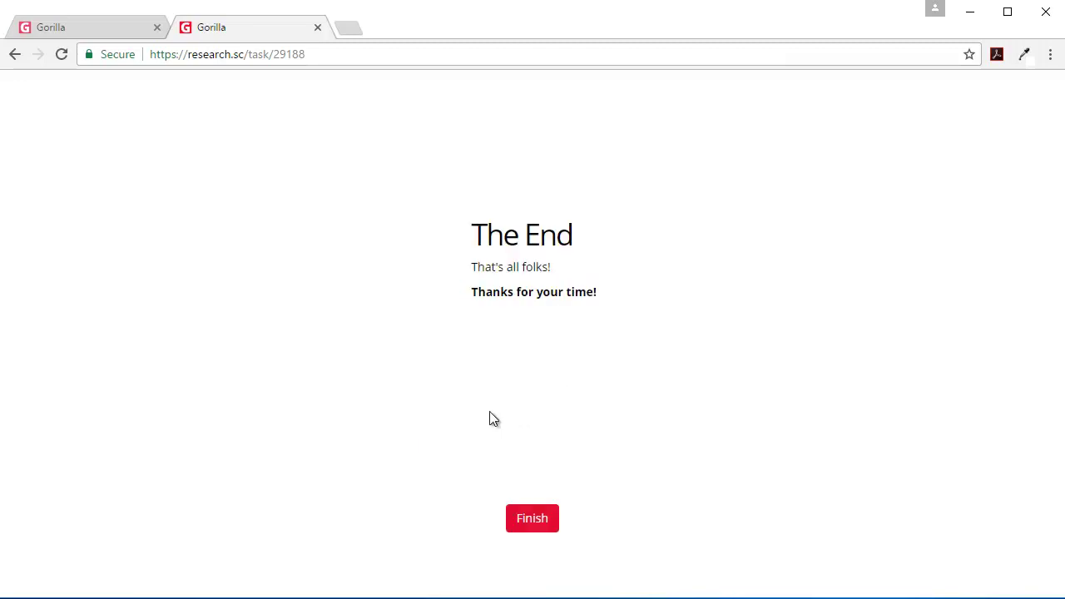
{"action": "left_click", "coordinate": [544, 522]}
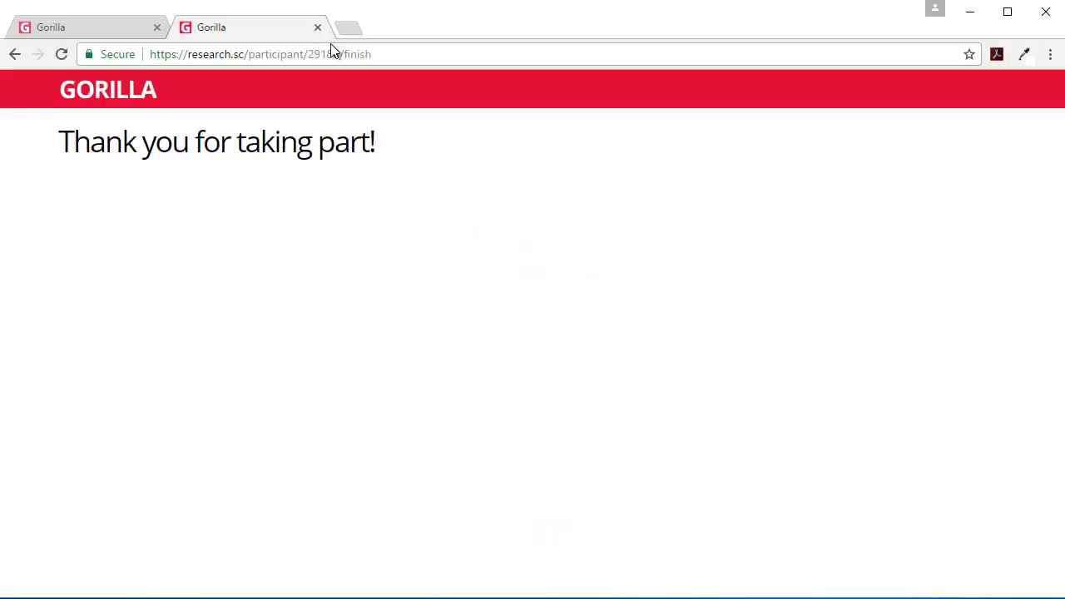
Step: Load the participant link again in a fresh tab and begin the trials
{"action": "left_click", "coordinate": [320, 30]}
{"action": "left_click", "coordinate": [192, 31]}
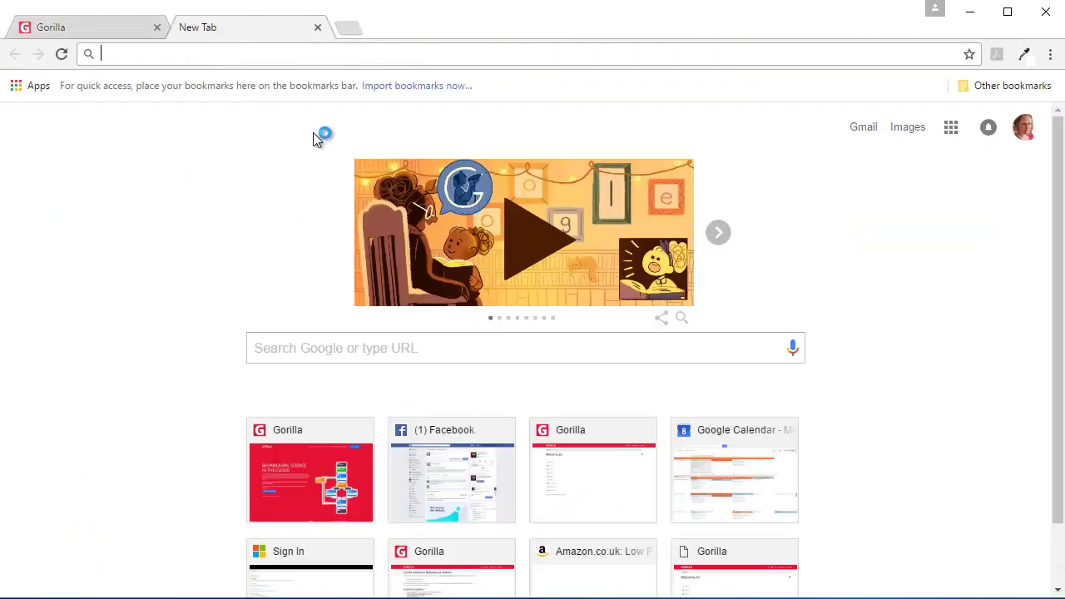
{"action": "type", "text": "https://research.sc/participant/login/dynamic/52E4ACD5-C522-459B-870F-0D9AC6936E71"}
{"action": "key", "text": "Return"}
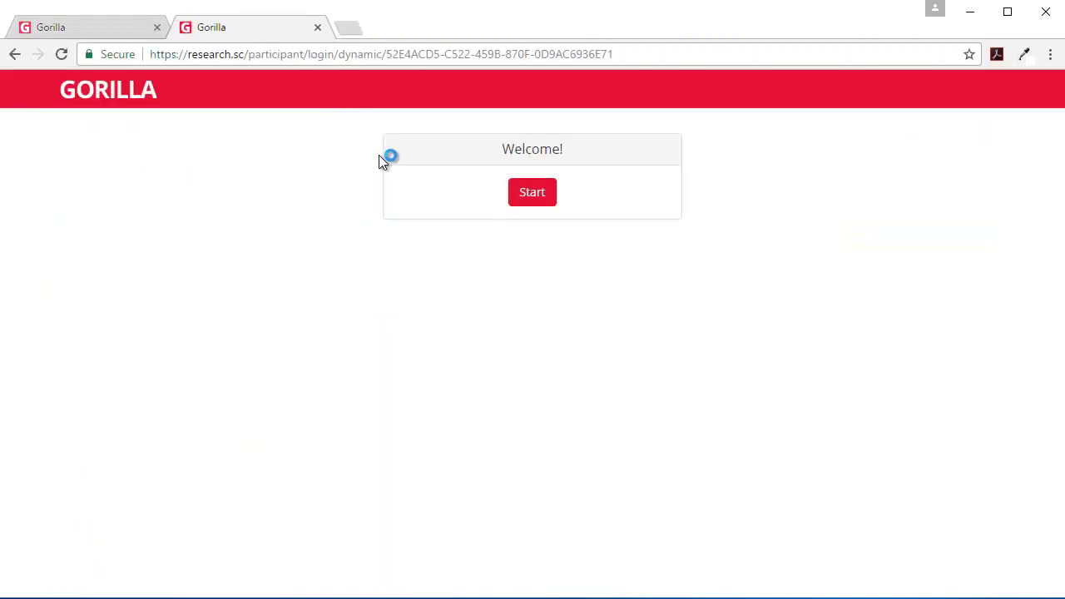
{"action": "left_click", "coordinate": [542, 192]}
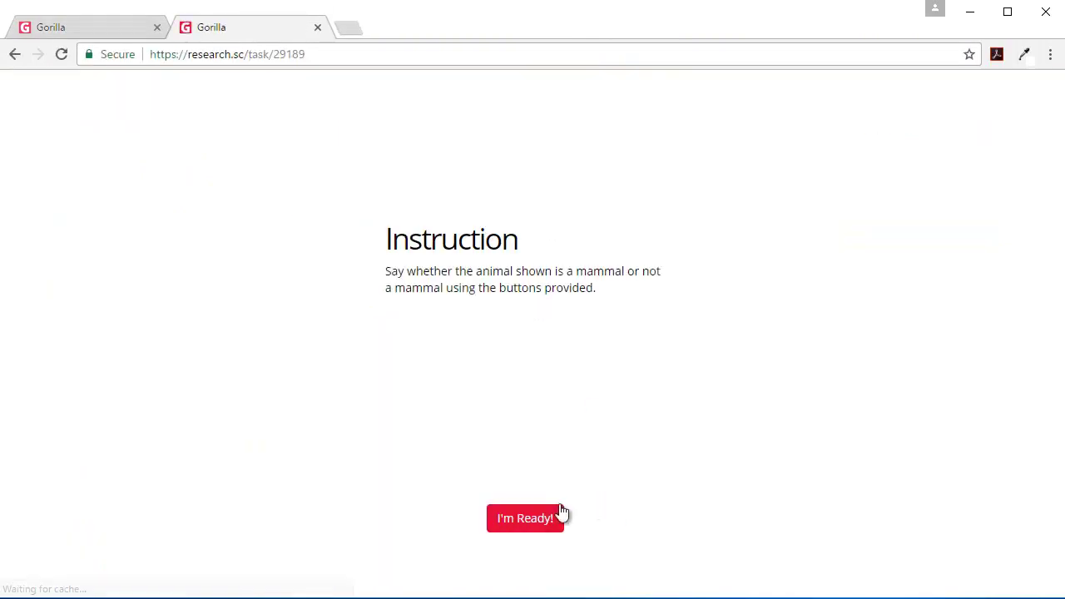
{"action": "left_click", "coordinate": [534, 516]}
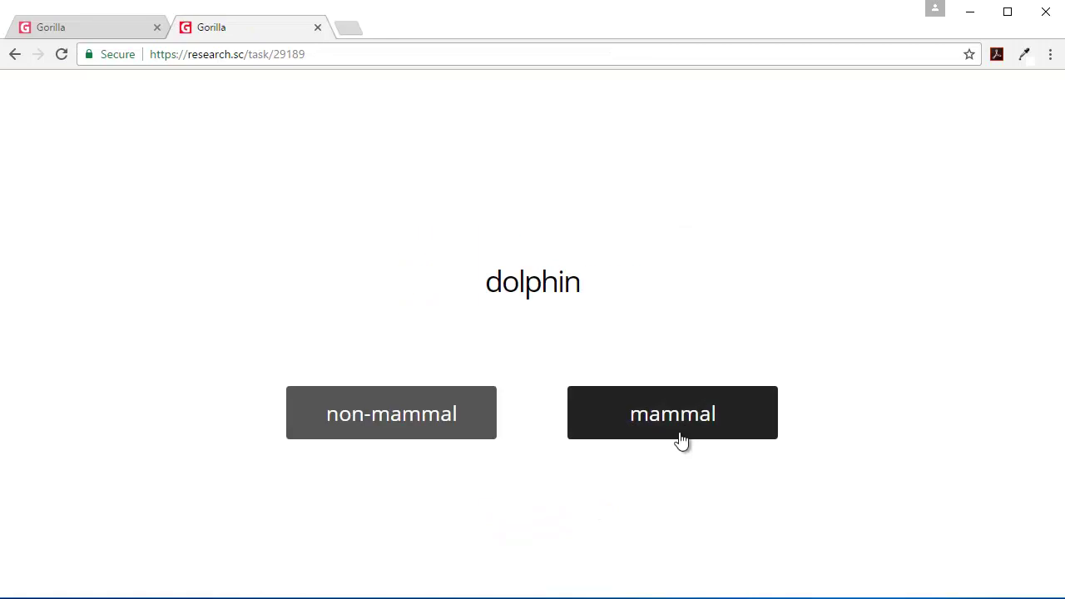
Step: With the swapped buttons, answer dolphin, dog and platypus as mammals, and whale shark, eagle and snake as non-mammals, then finish
{"action": "left_click", "coordinate": [681, 439]}
{"action": "left_click", "coordinate": [681, 439]}
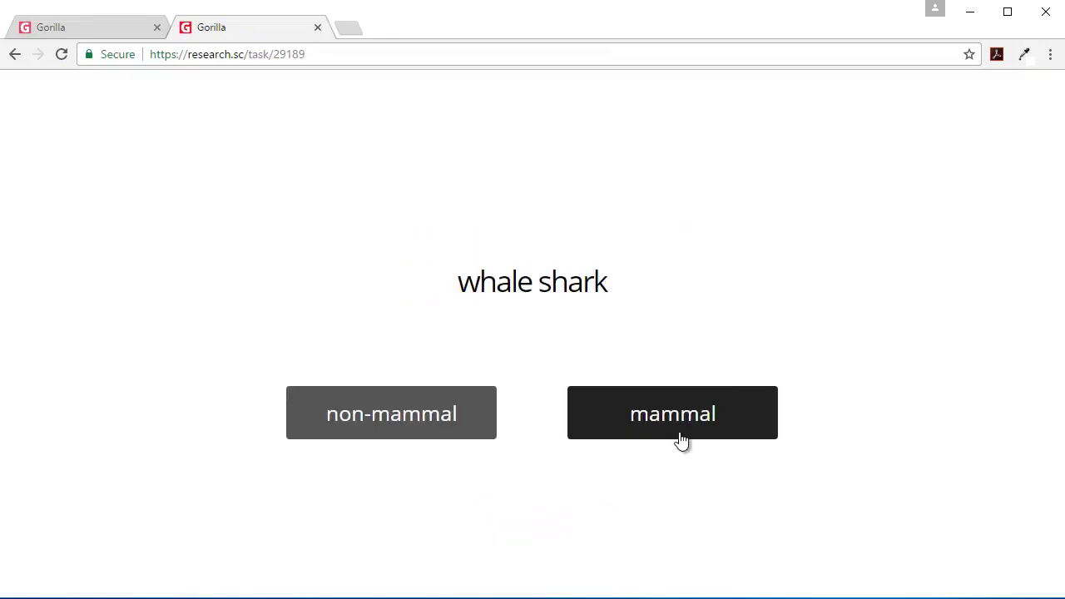
{"action": "left_click", "coordinate": [420, 416]}
{"action": "left_click", "coordinate": [421, 420]}
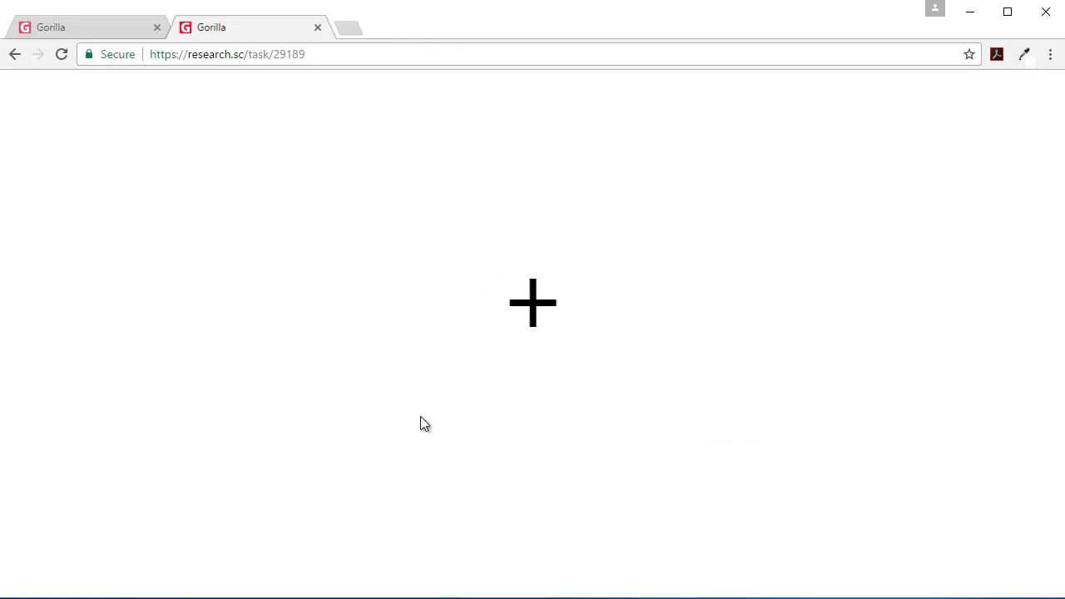
{"action": "left_click", "coordinate": [661, 410]}
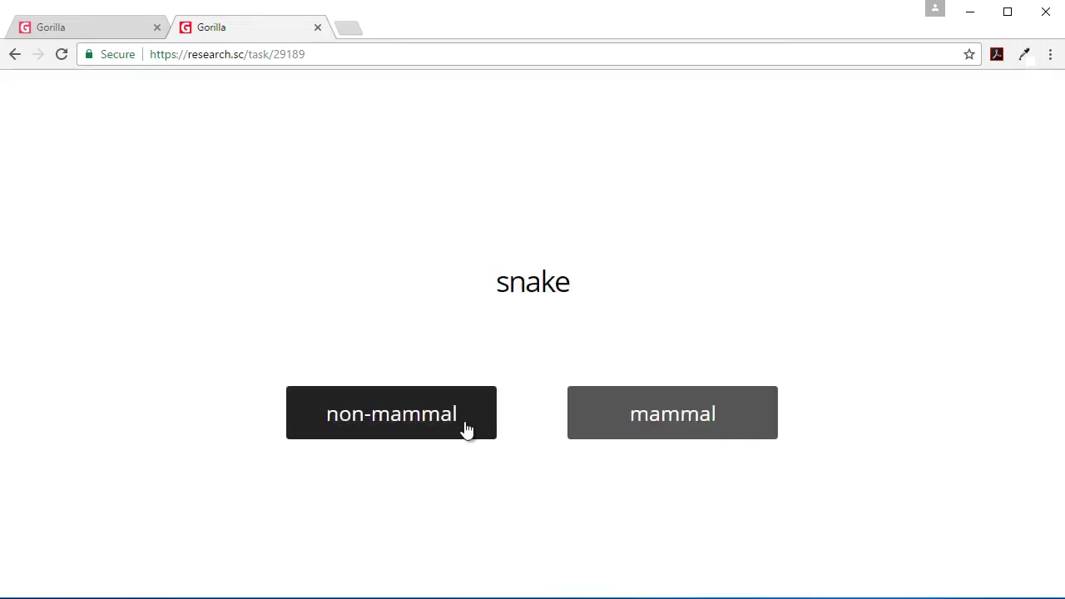
{"action": "left_click", "coordinate": [463, 426]}
{"action": "left_click", "coordinate": [532, 519]}
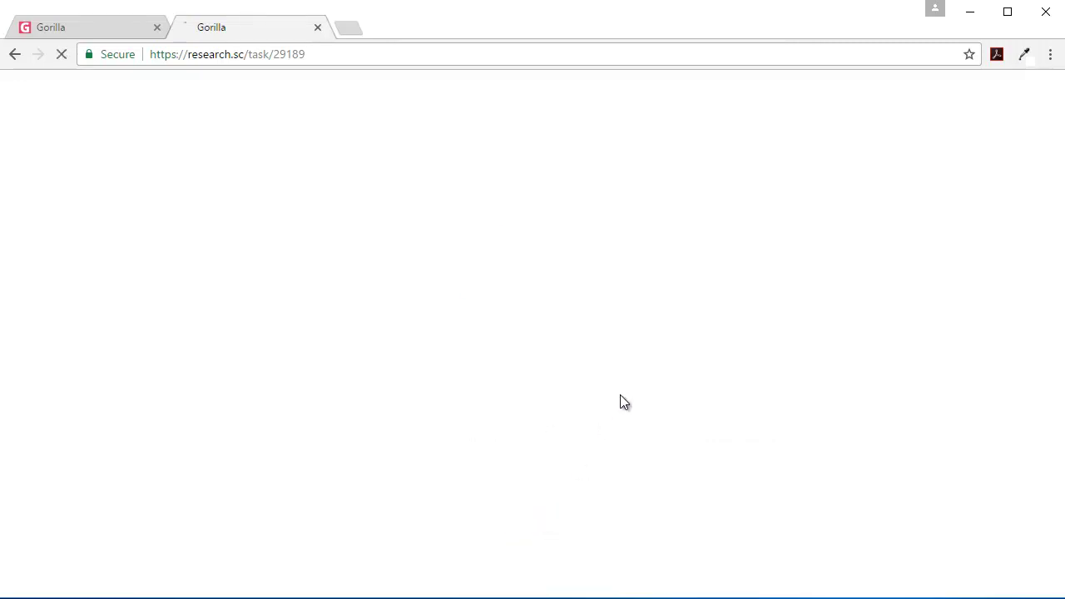
Step: Return to Button Manipulation's Design page and scroll to the randomiser flowchart with both button orders
{"action": "left_click", "coordinate": [133, 27]}
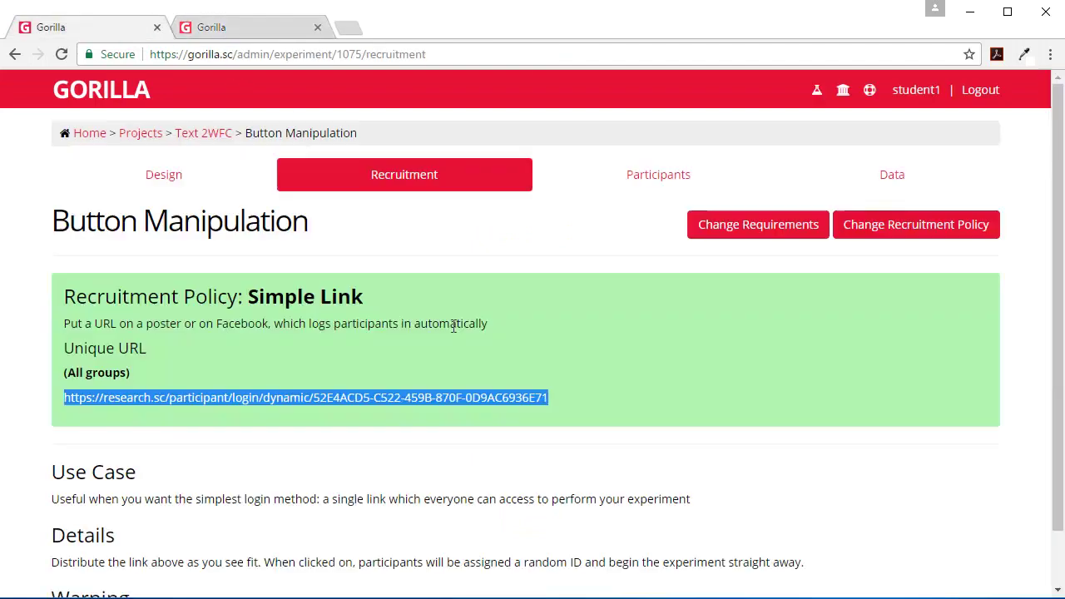
{"action": "left_click", "coordinate": [186, 175]}
{"action": "scroll", "coordinate": [552, 295], "scroll_direction": "down", "scroll_amount": 3}
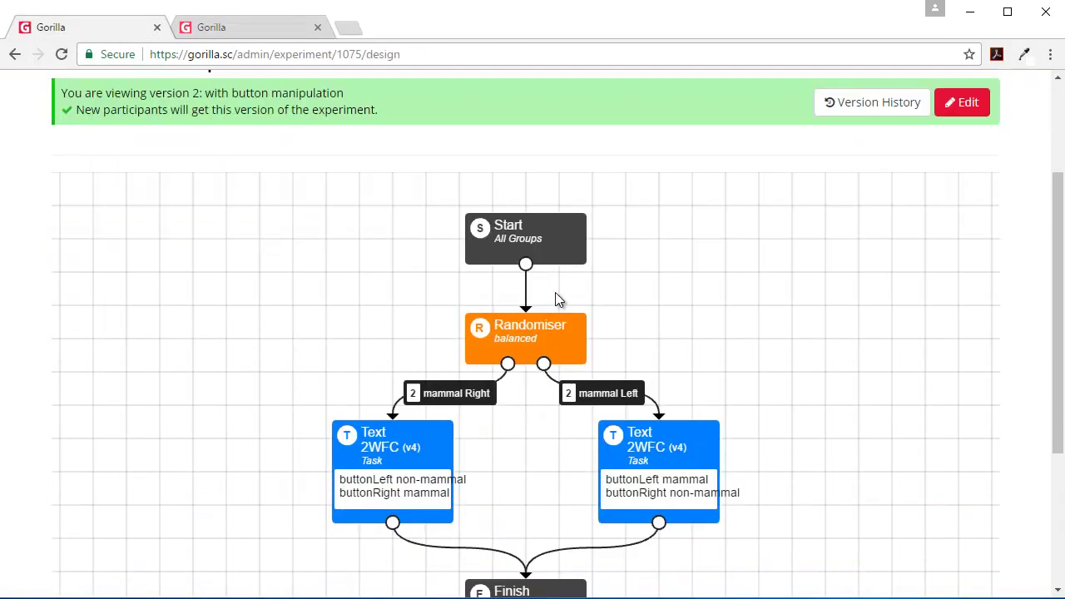
{"action": "scroll", "coordinate": [556, 301], "scroll_direction": "down", "scroll_amount": 1}
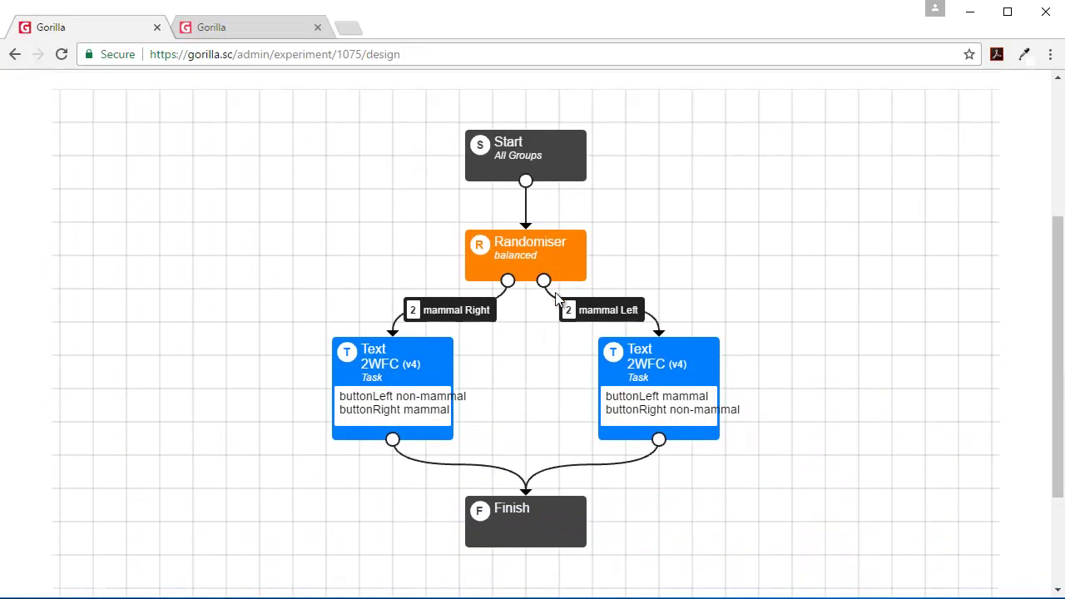